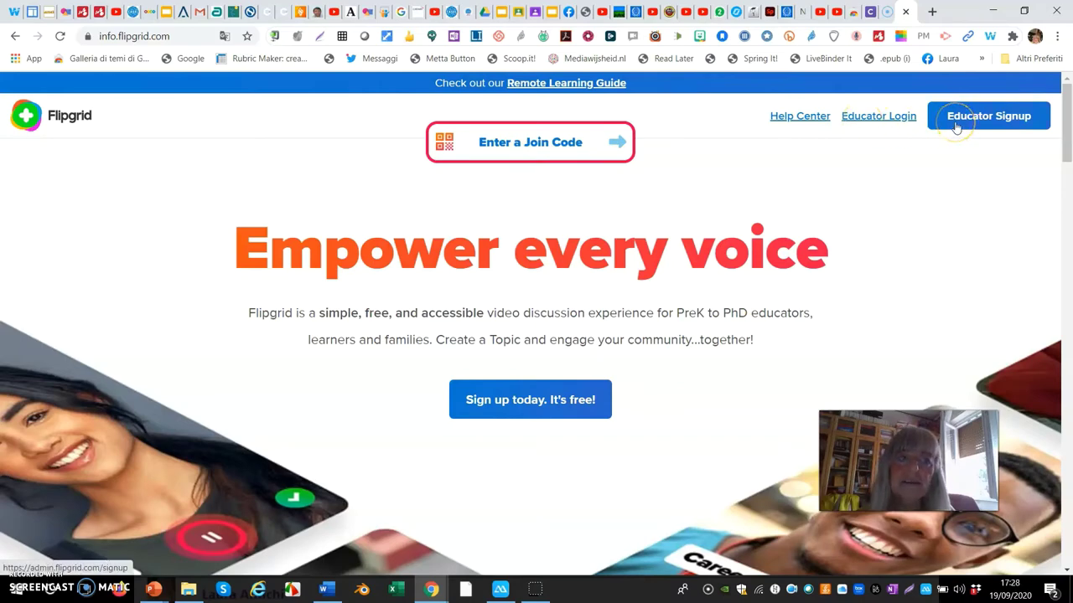
- Sign in as educator, check the Groups list, return to Topics and begin a new topic
left_click(864, 122)
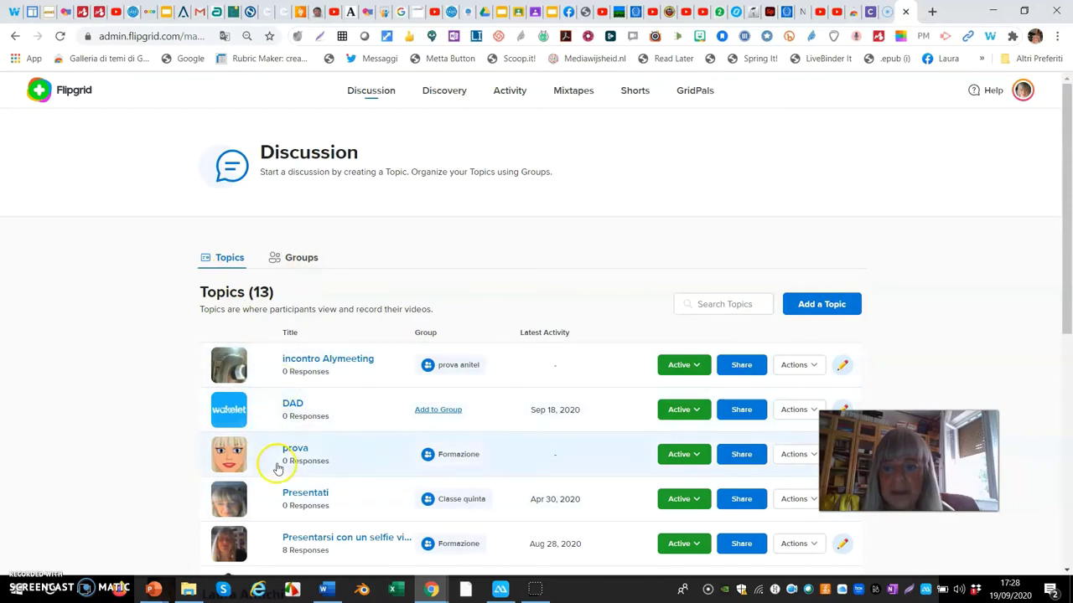
left_click(302, 260)
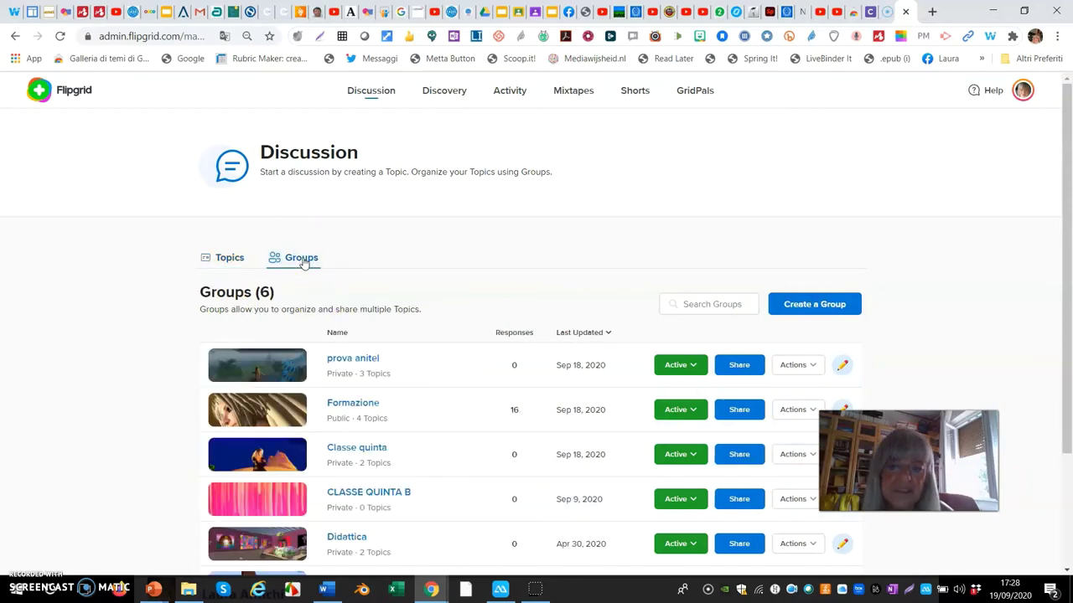
left_click(231, 260)
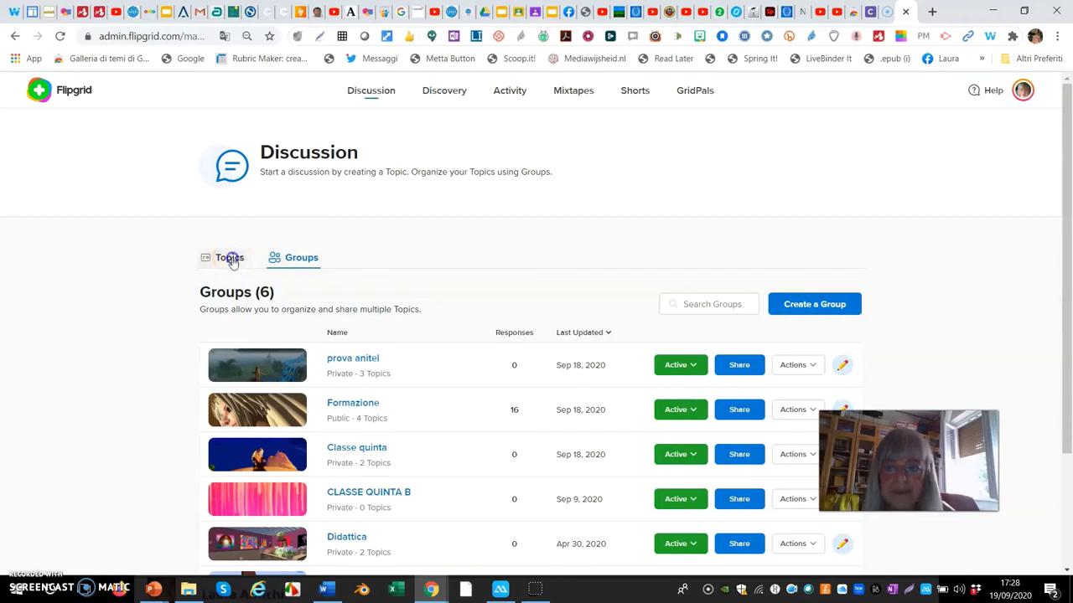
left_click(231, 259)
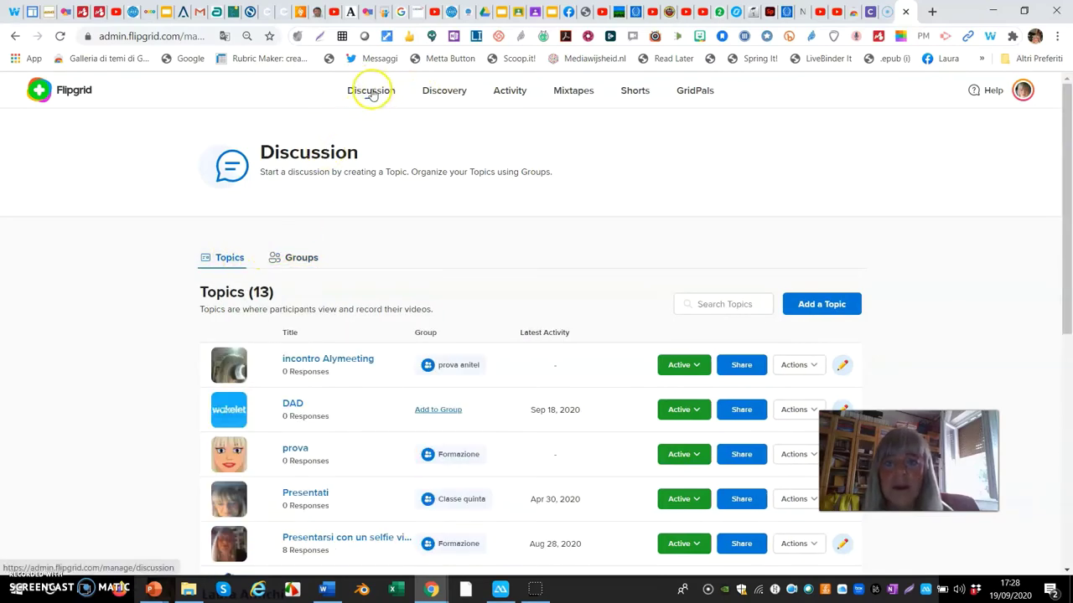
left_click(393, 97)
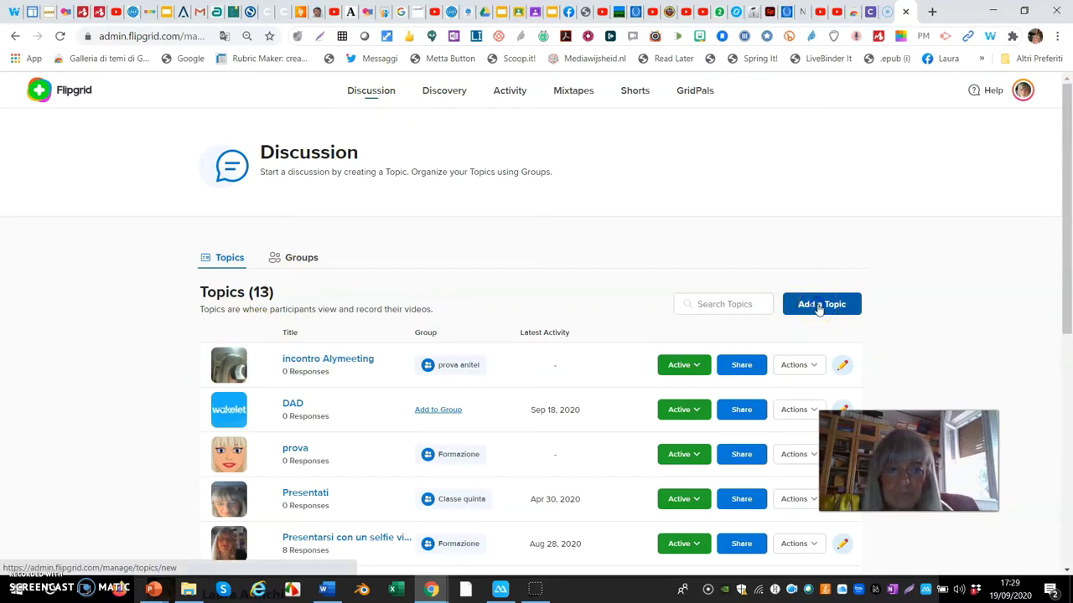
left_click(818, 305)
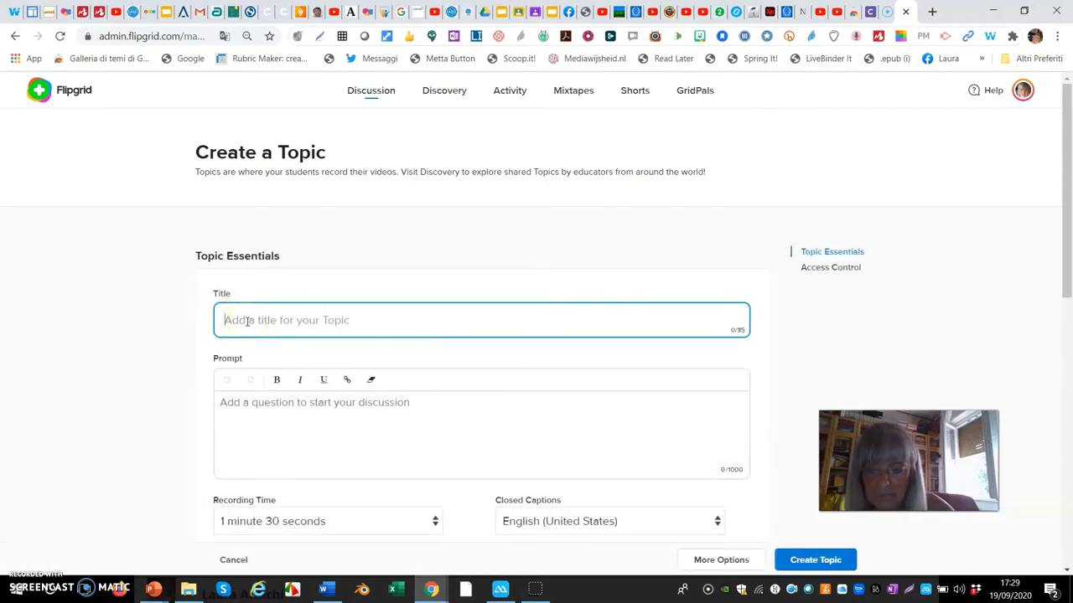
- Title the topic 'Considerazioni sulla DAD' and paste the two-line prompt about how students found DaD
type("Considerazioni sulla DAD")
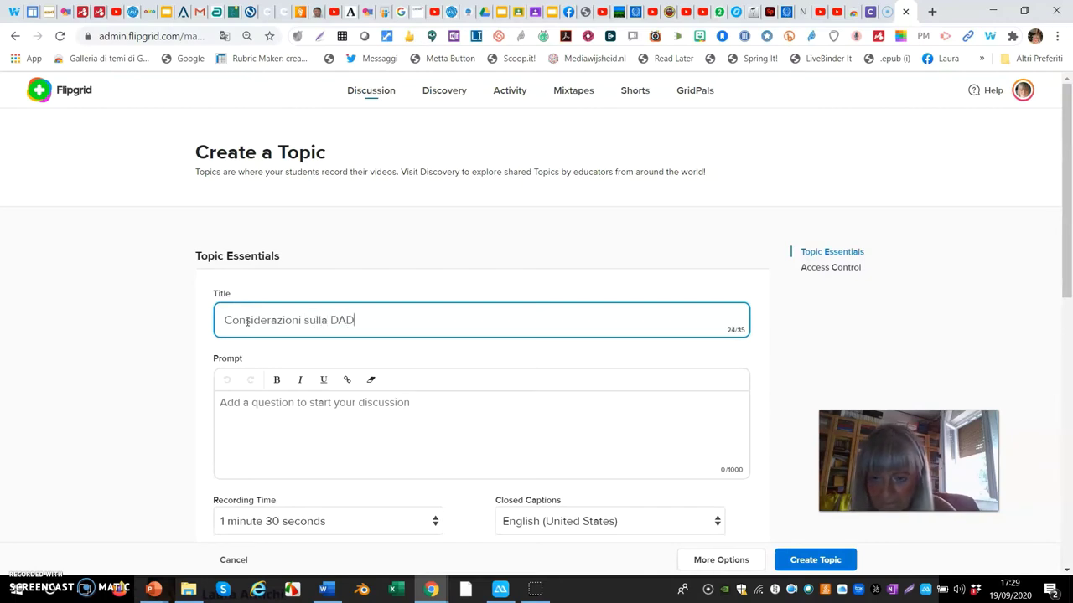
left_click(309, 442)
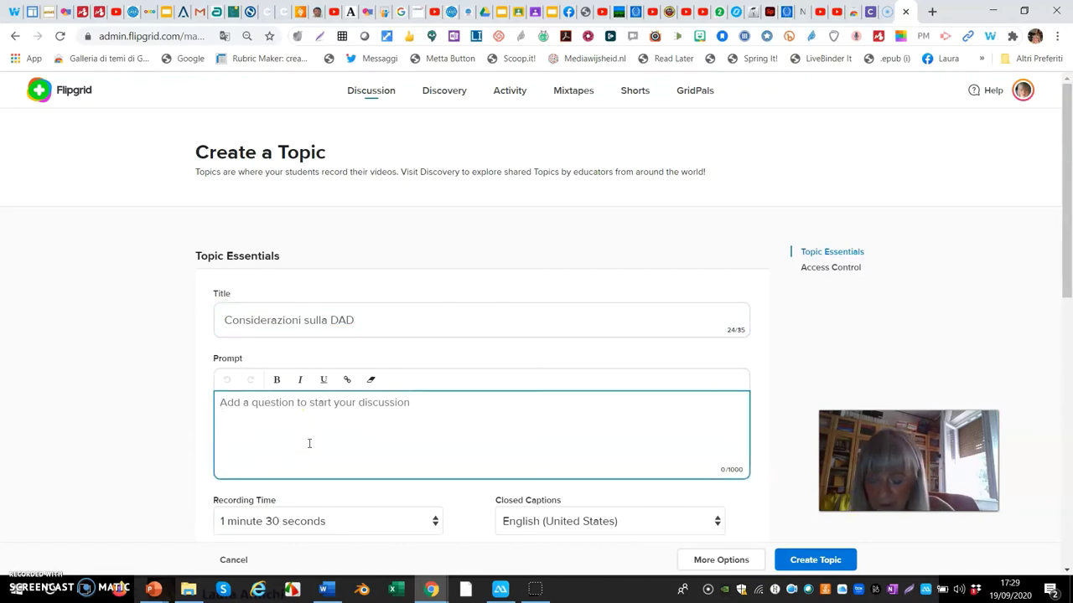
type("Come ti sei trovato con la DaD? Registra un minivideo di risposta della durata di max 5 minuti")
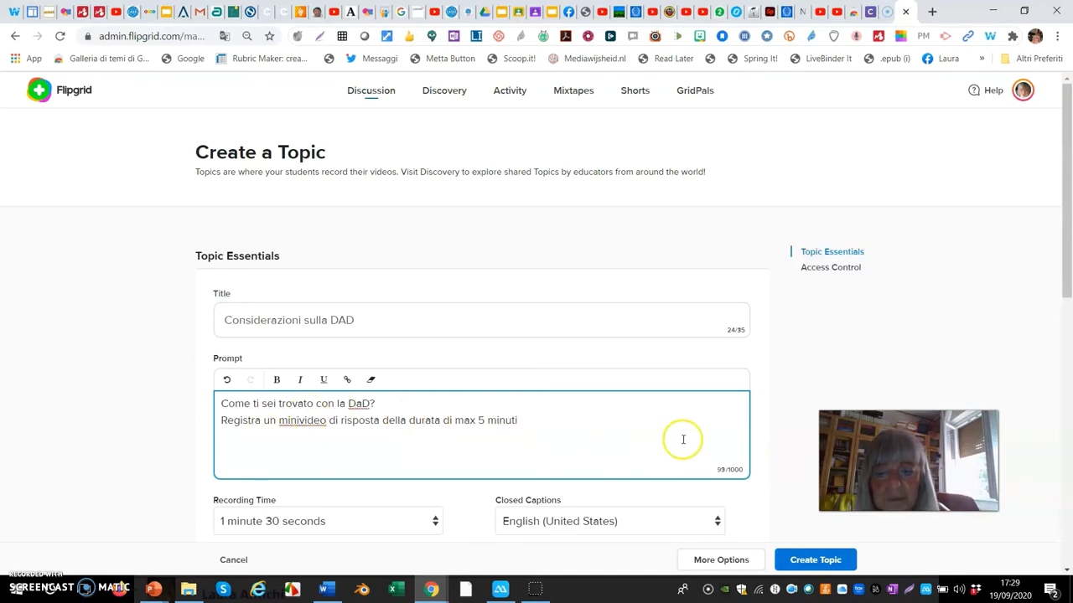
scroll(678, 439, "down", 3)
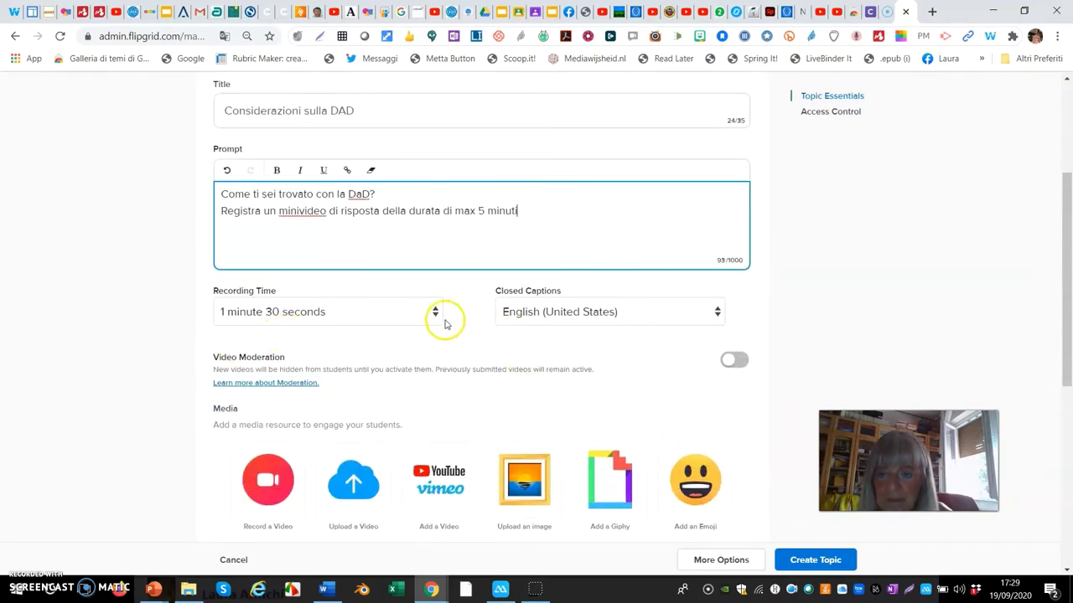
- Set recording time to 5 minutes and closed captions to Italian (Italy), leaving video moderation off
left_click(436, 314)
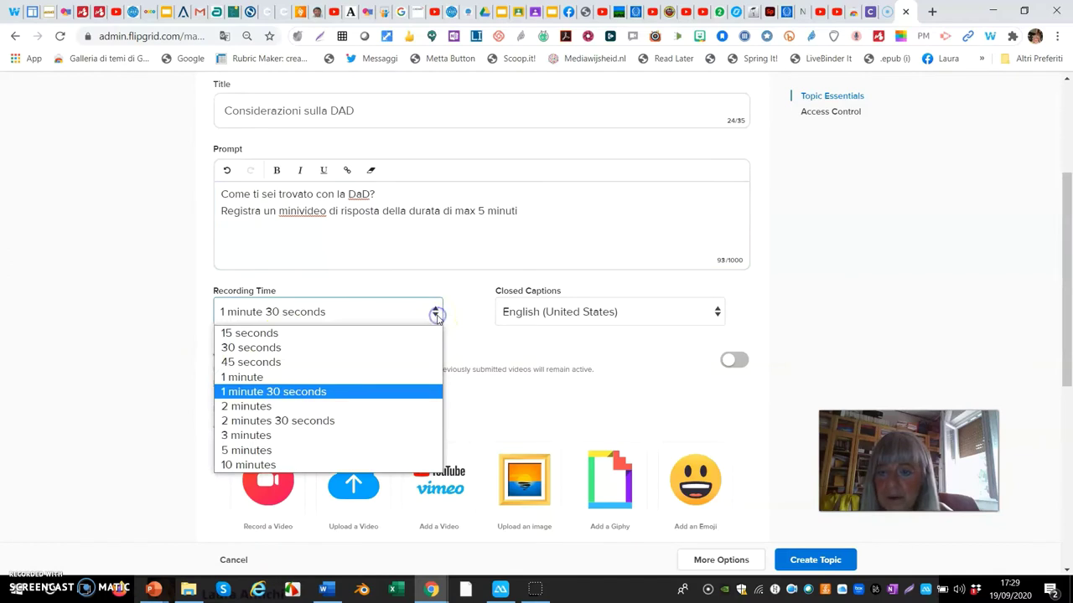
left_click(241, 450)
left_click(718, 311)
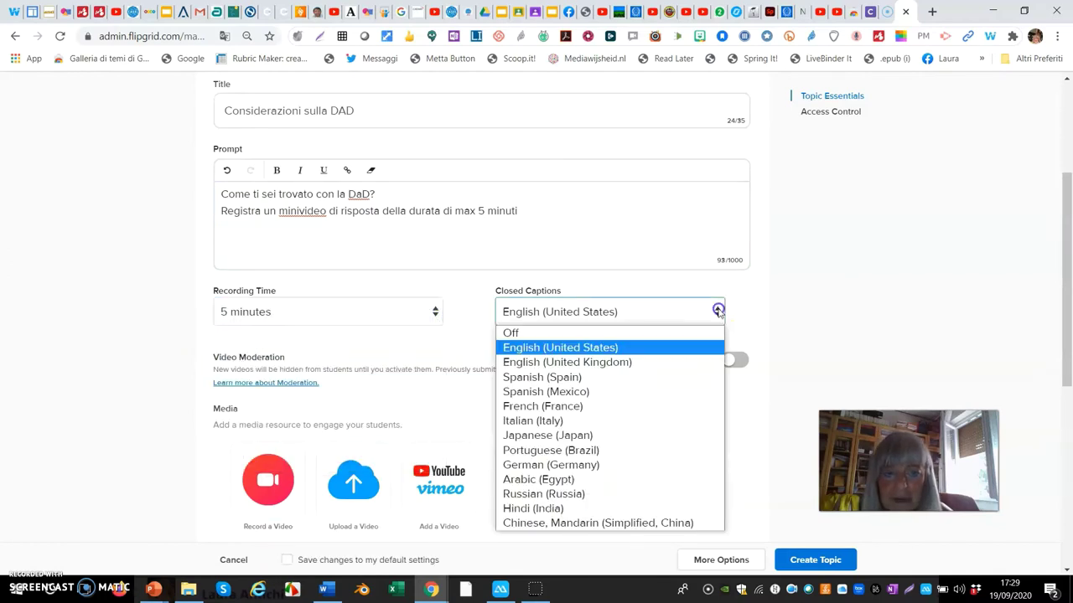
left_click(548, 421)
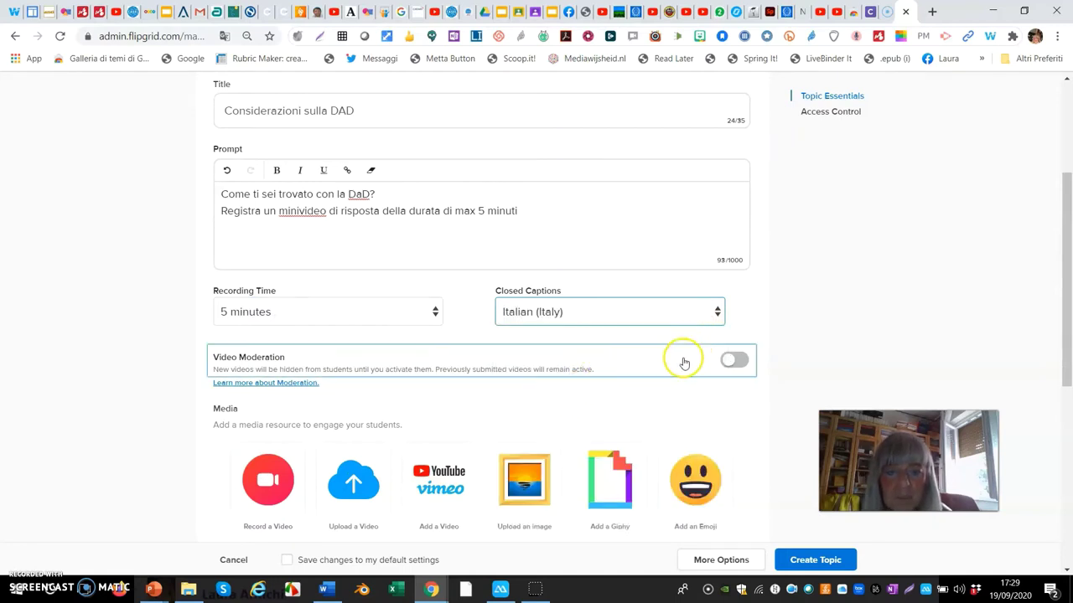
scroll(682, 361, "down", 1)
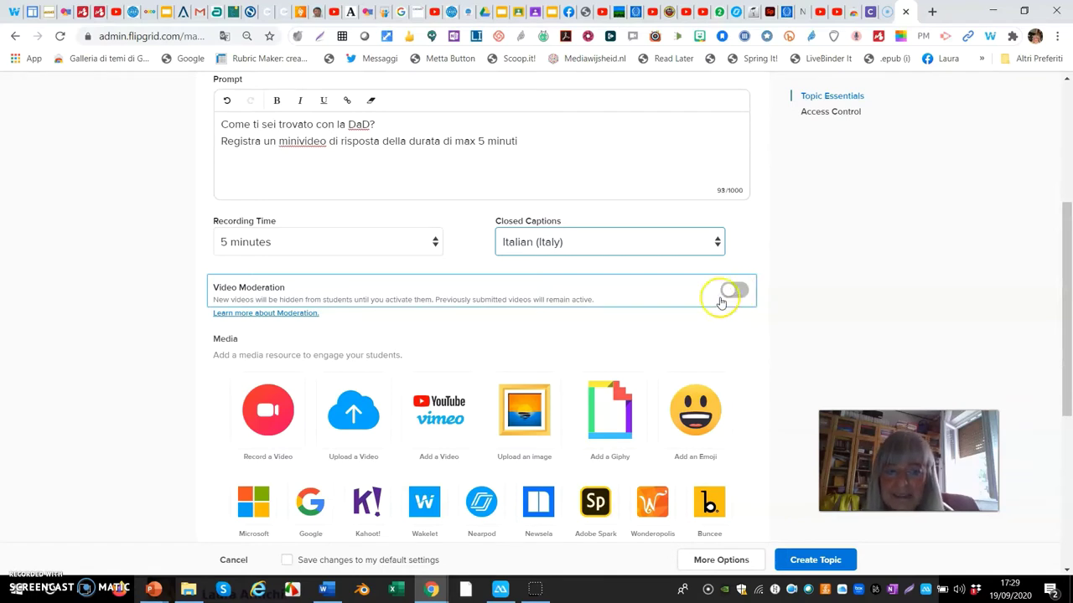
left_click(675, 323)
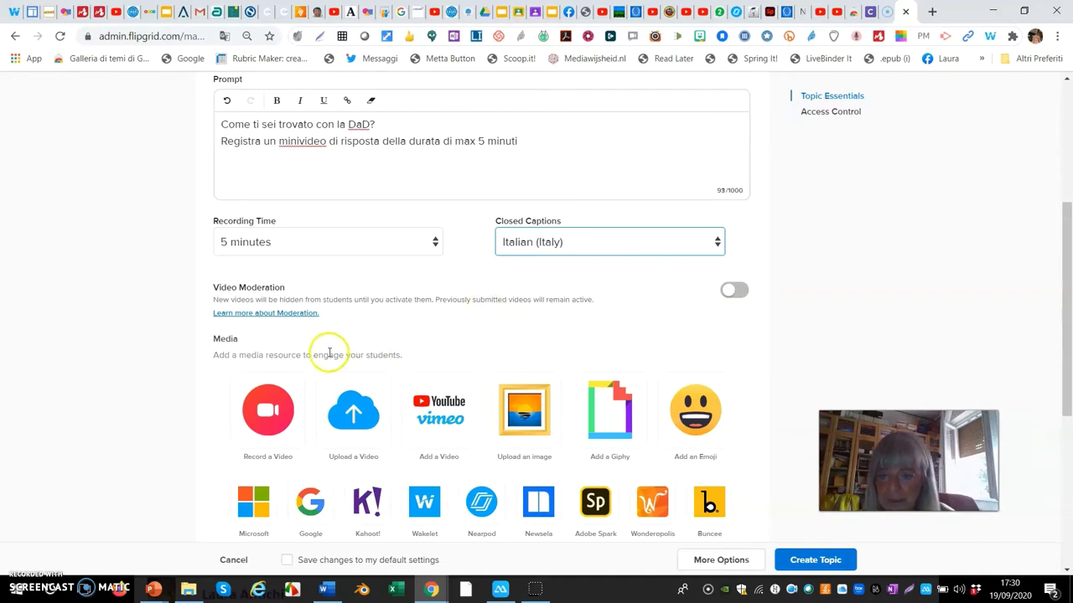
- Browse the Media section's resource tiles and choose the Wakelet collection option
scroll(329, 355, "down", 3)
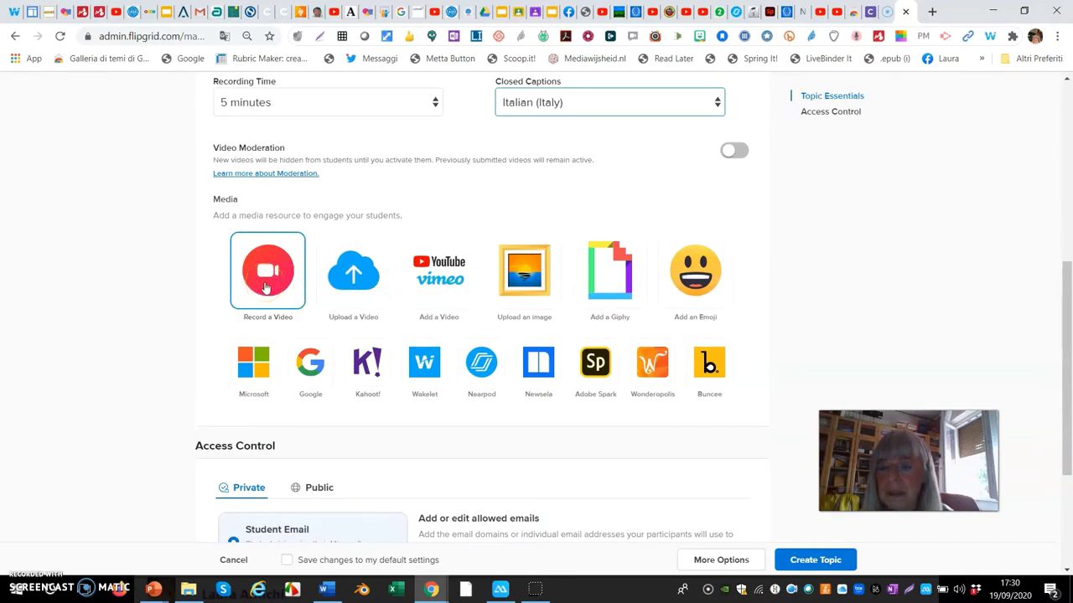
left_click(350, 293)
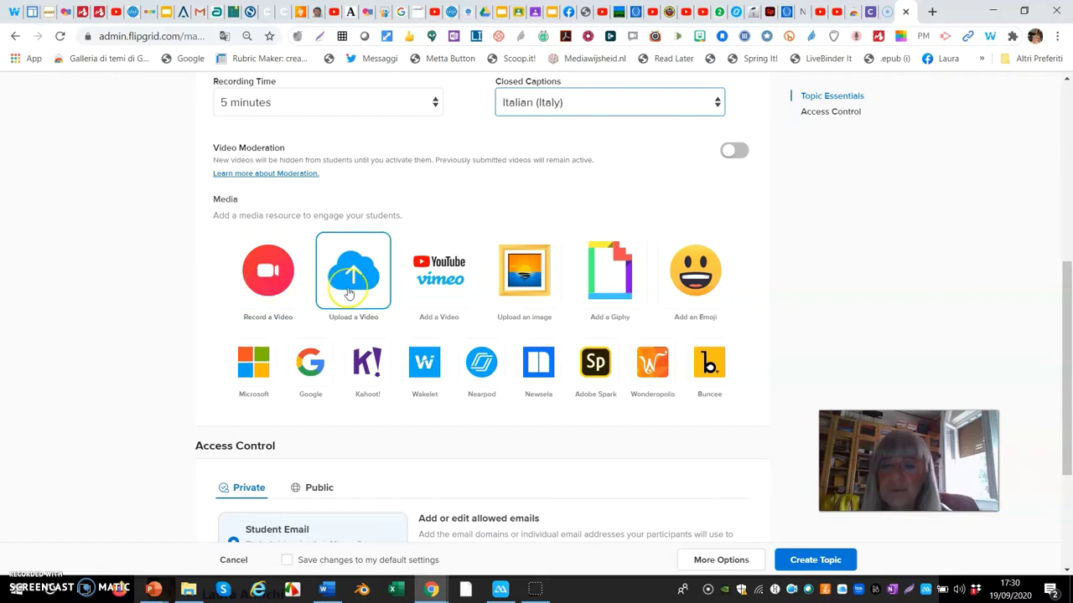
left_click(426, 289)
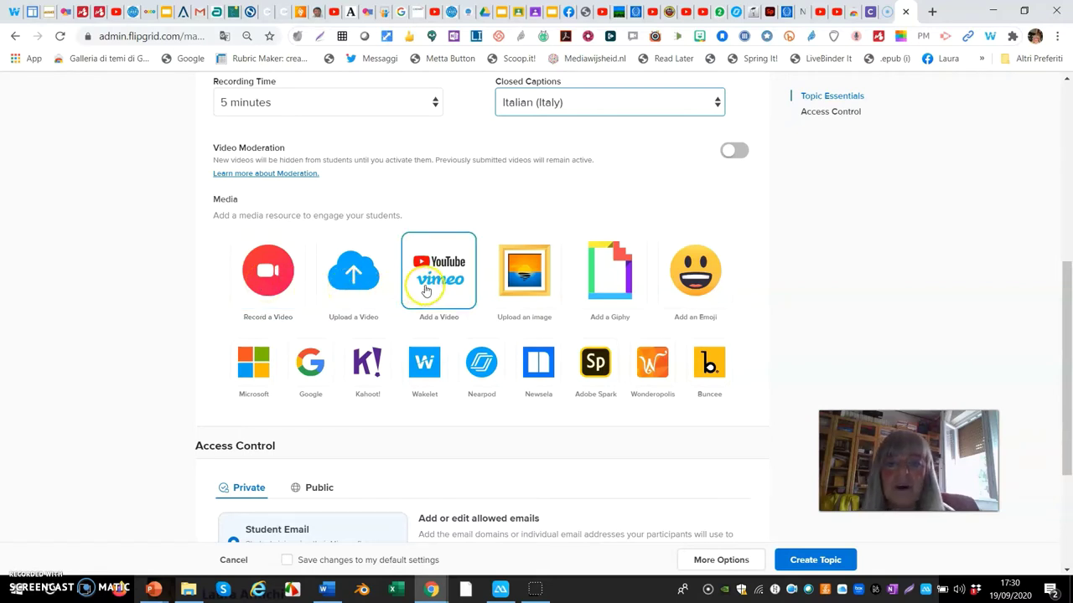
left_click(521, 295)
left_click(602, 293)
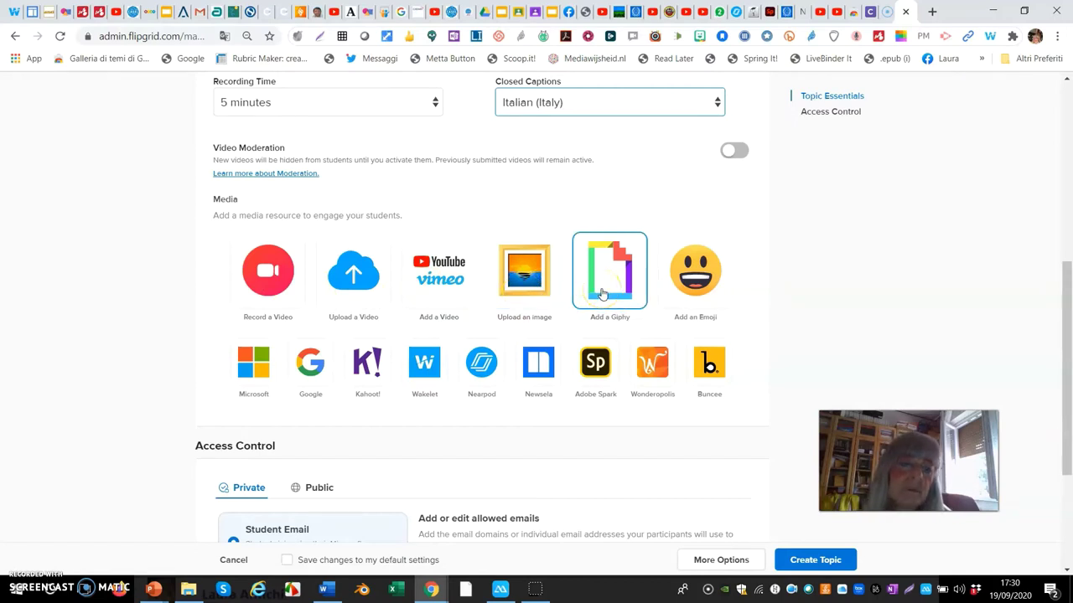
left_click(666, 297)
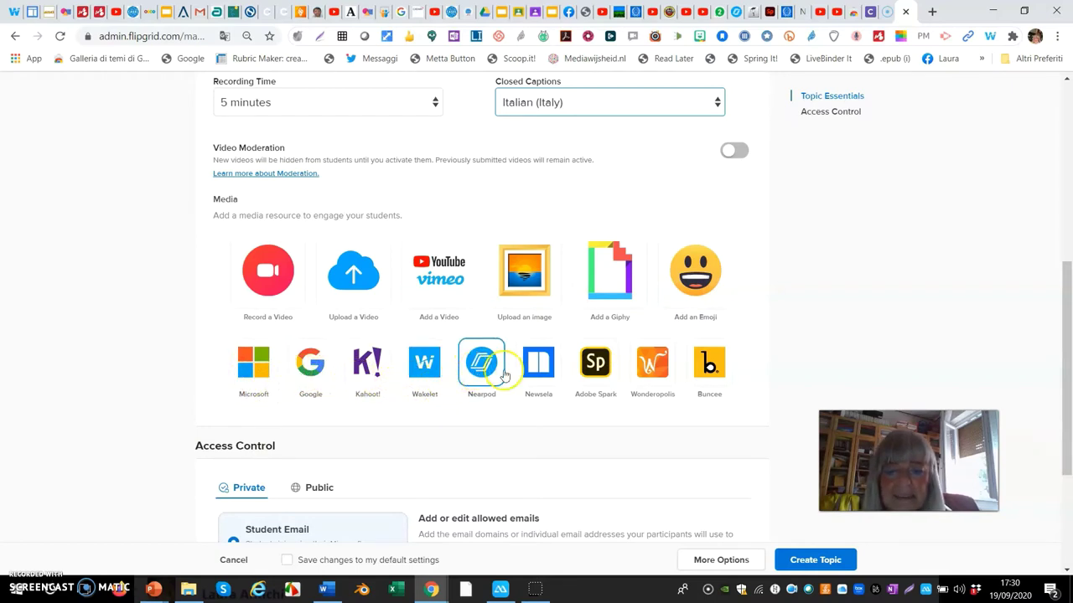
left_click(589, 381)
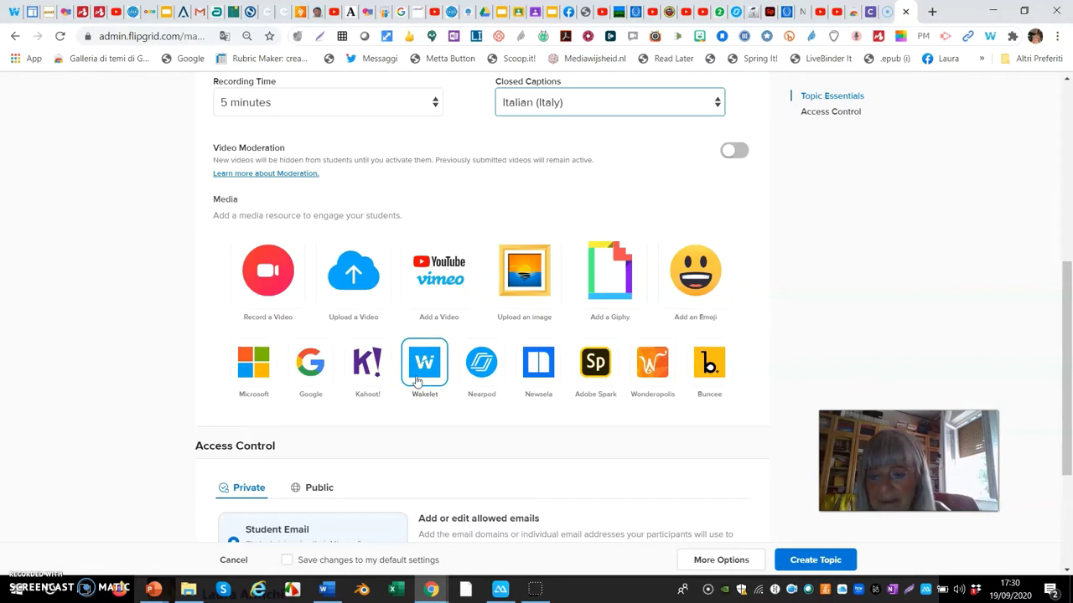
left_click(390, 393)
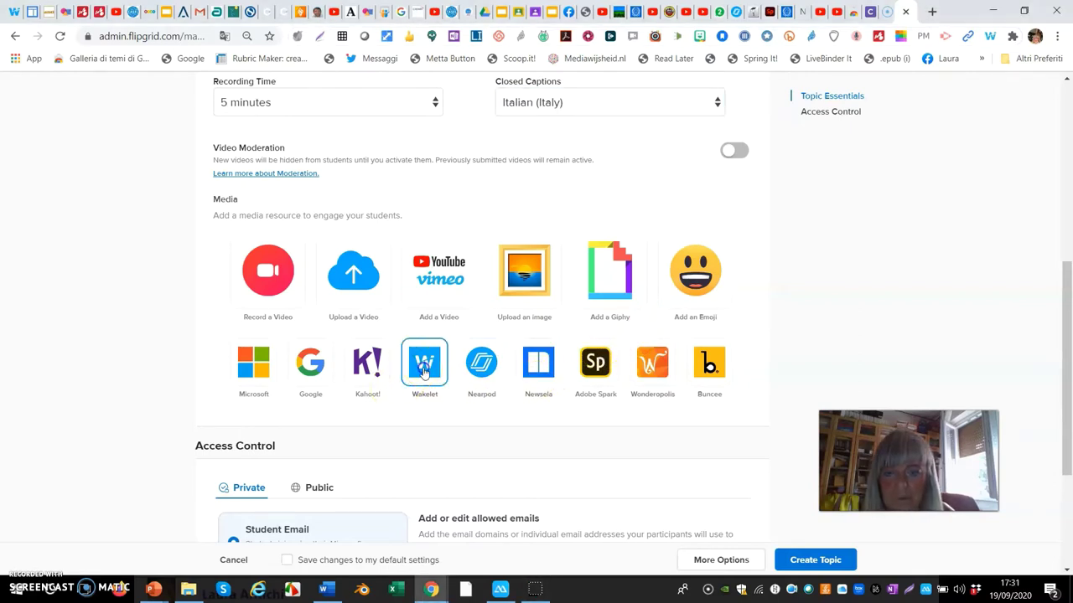
left_click(424, 373)
- Paste the Wakelet collection link and add it as the topic's media resource
left_click(405, 216)
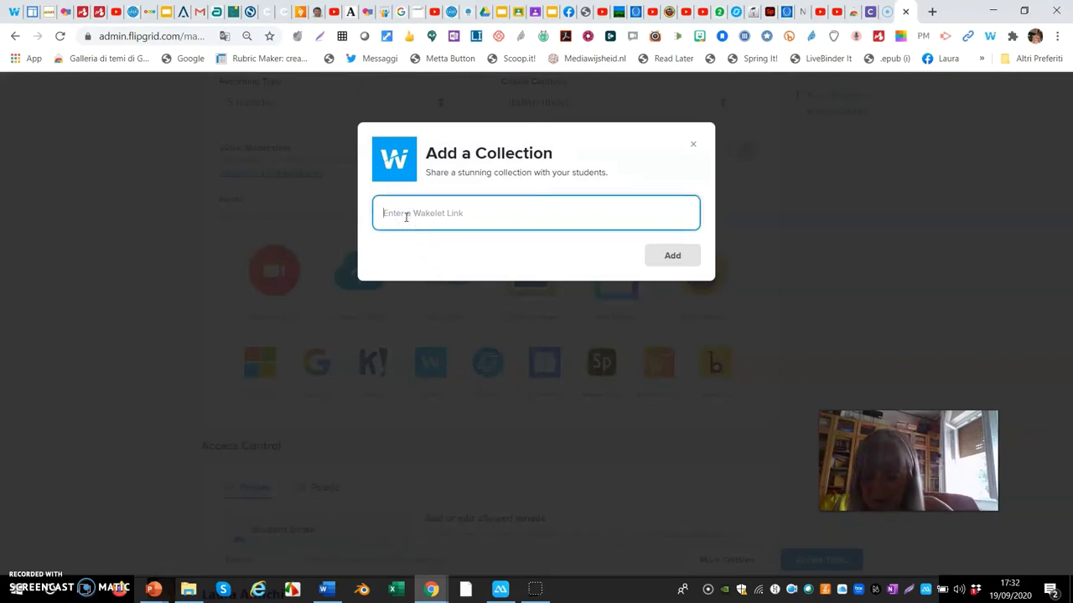
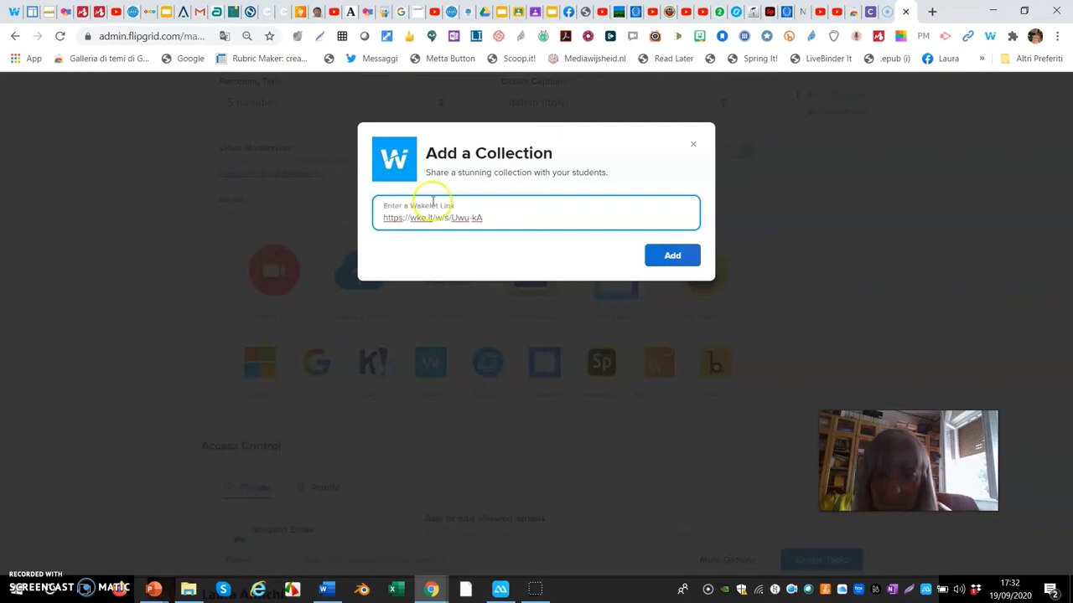
left_click(672, 256)
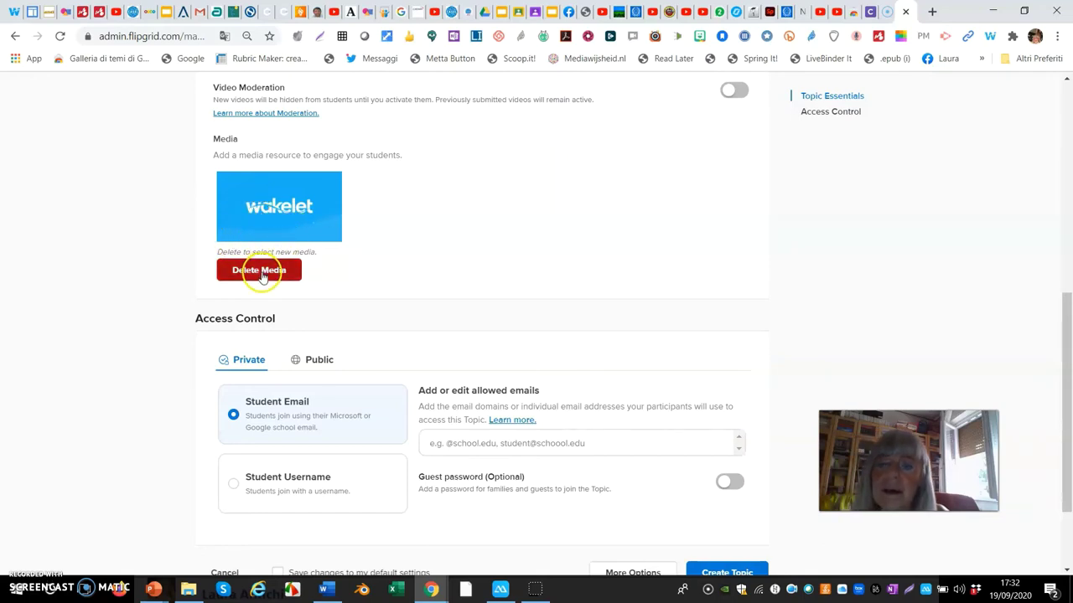
- Set Access Control to Private with Student Username sign-in
scroll(426, 272, "down", 3)
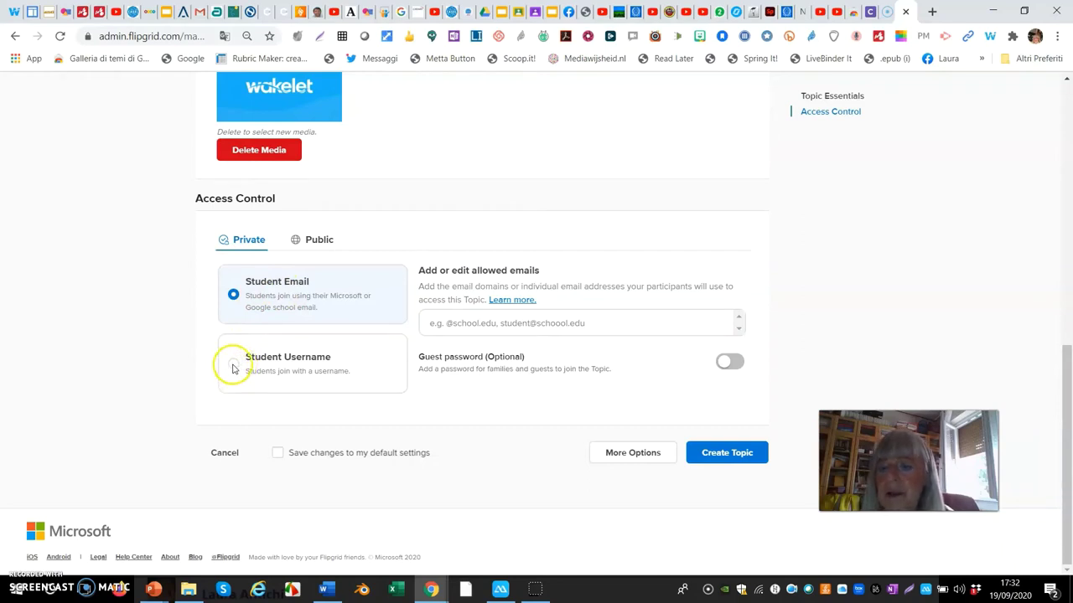
left_click(232, 367)
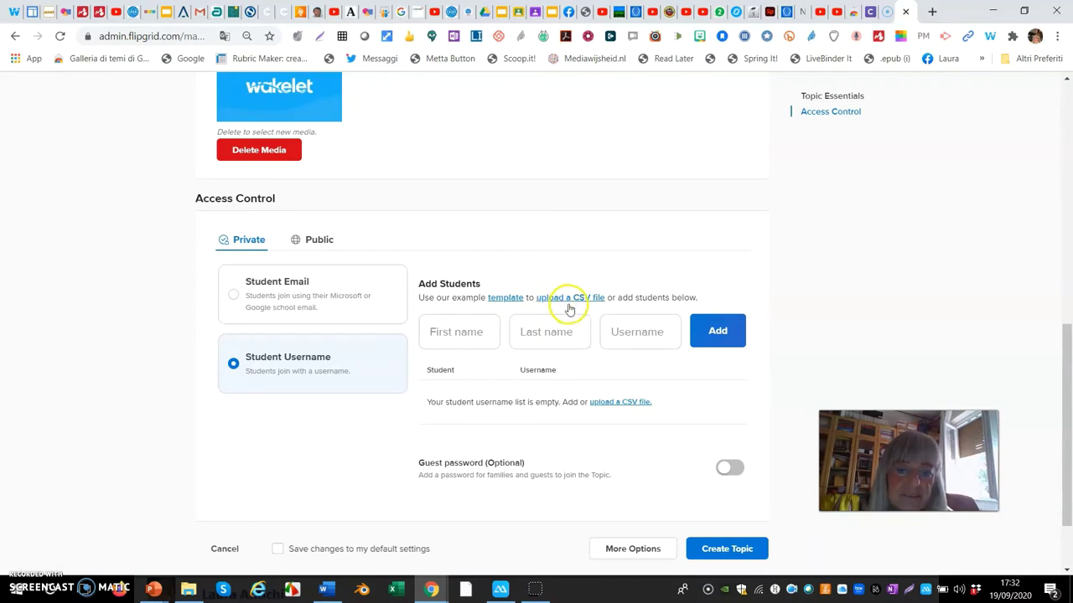
- Add the first student with their first name, last name and username
left_click(465, 335)
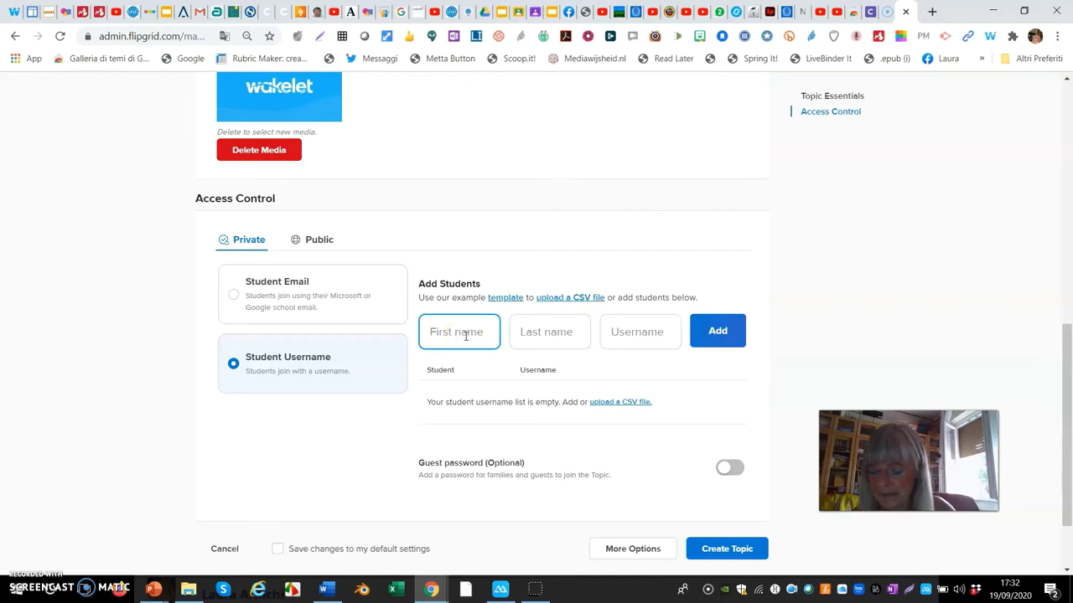
type("A")
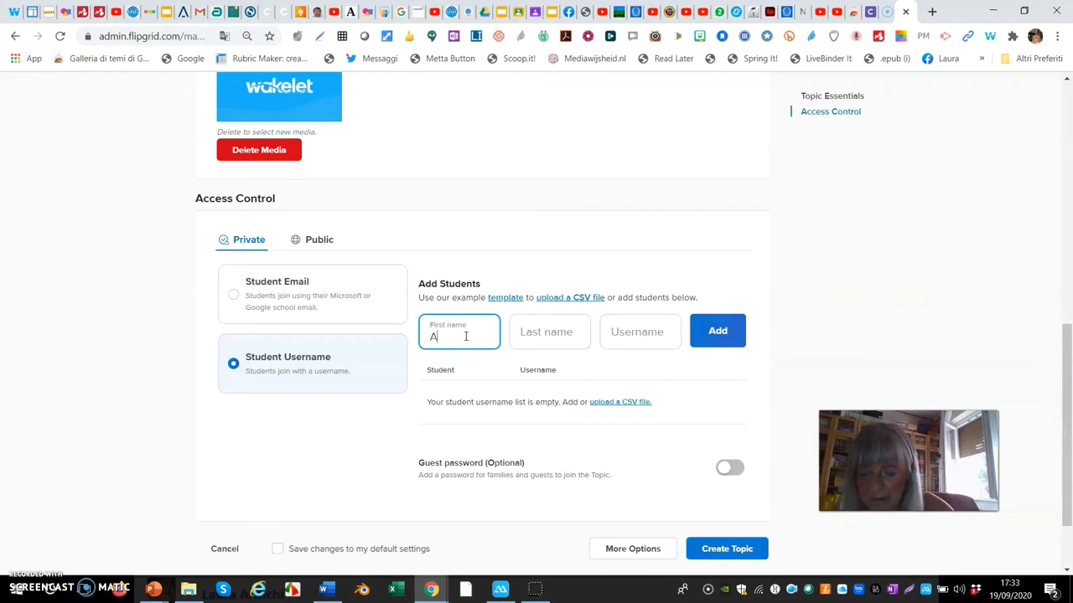
key("BackSpace")
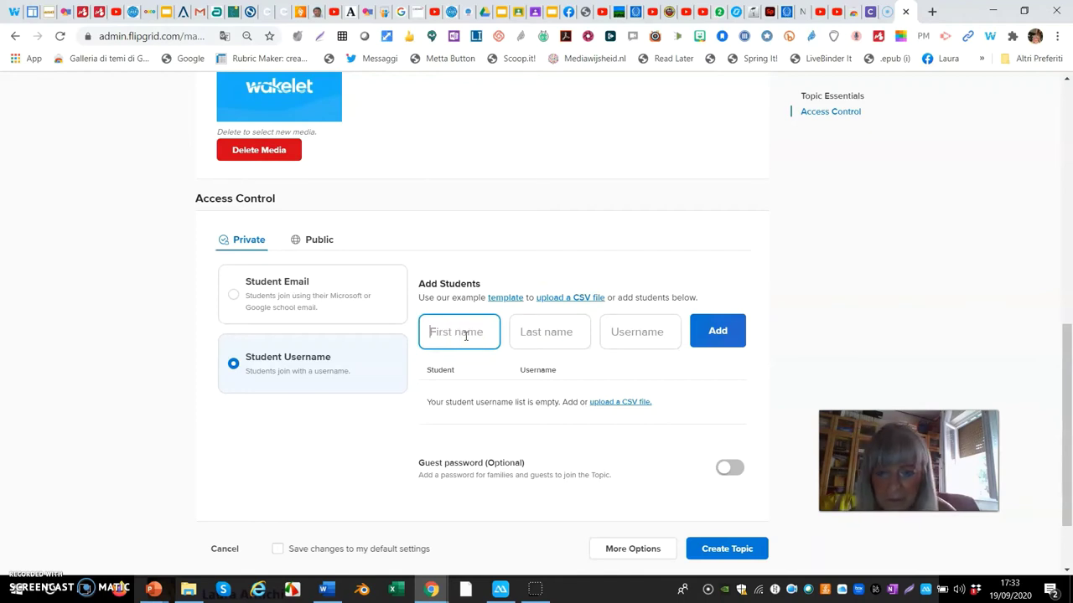
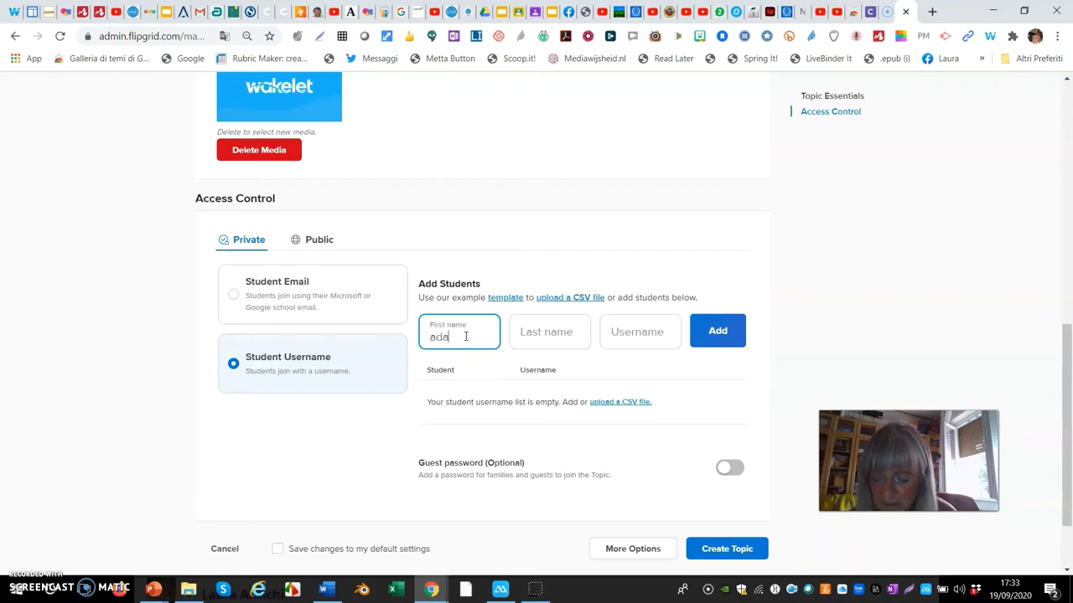
left_click(537, 335)
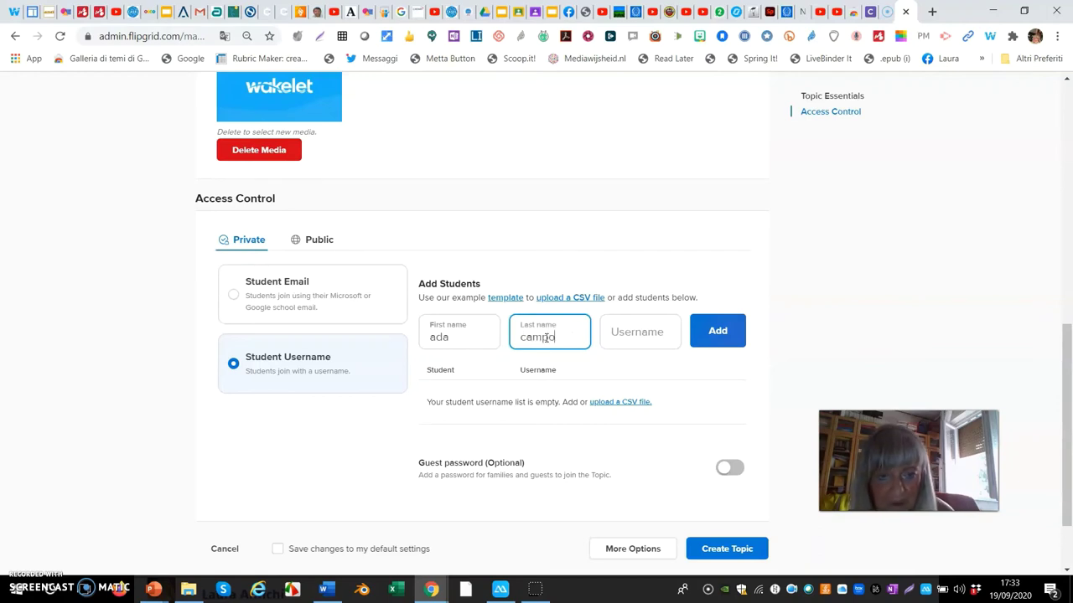
left_click(605, 332)
type("ada")
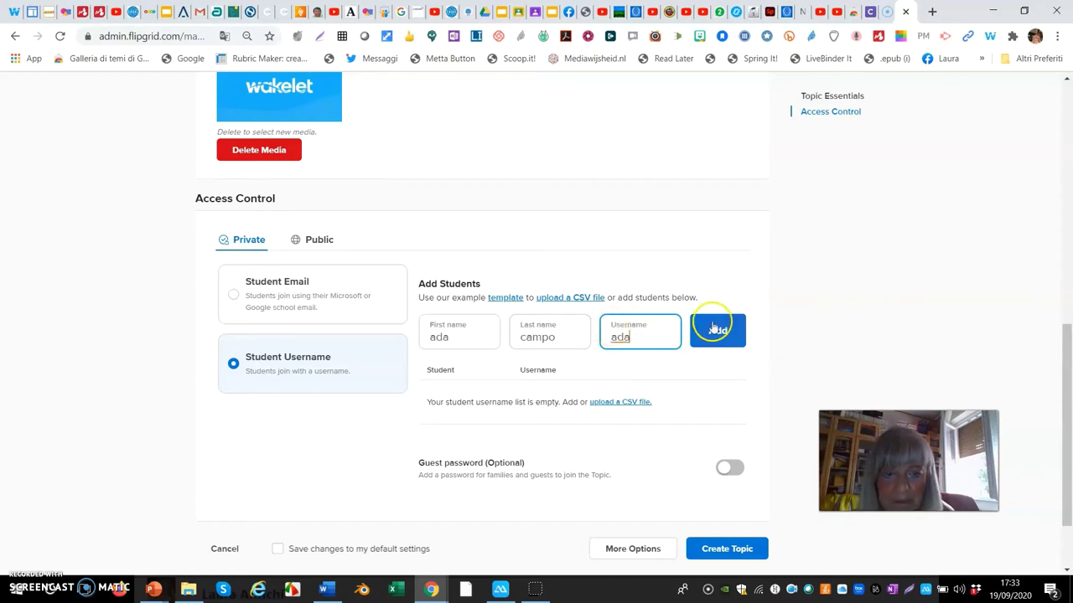
left_click(731, 340)
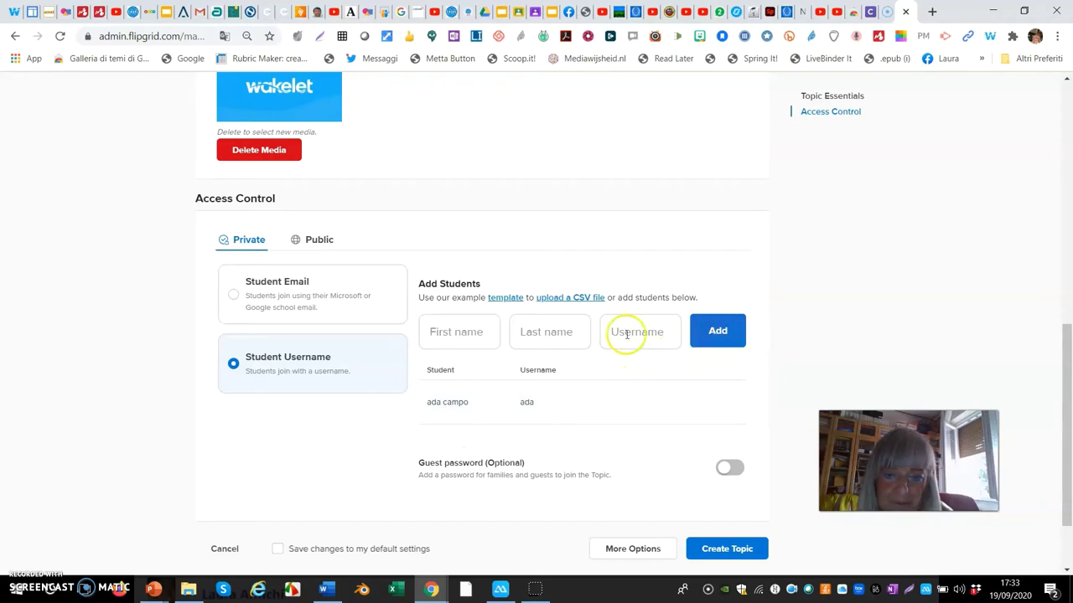
- Add the second student's first name, last name and username, then create the topic
left_click(446, 335)
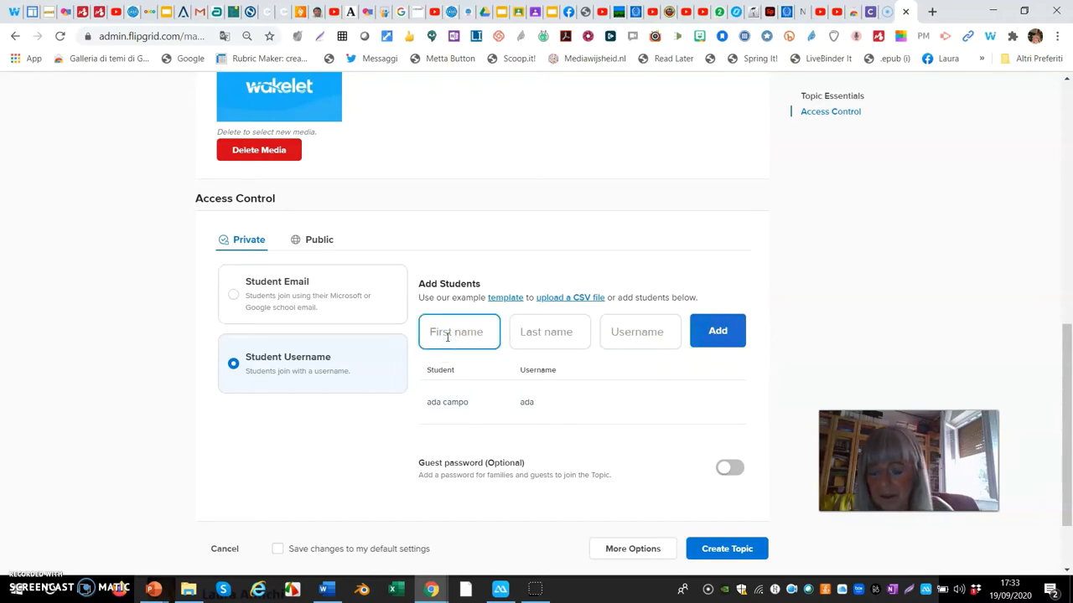
type("guito")
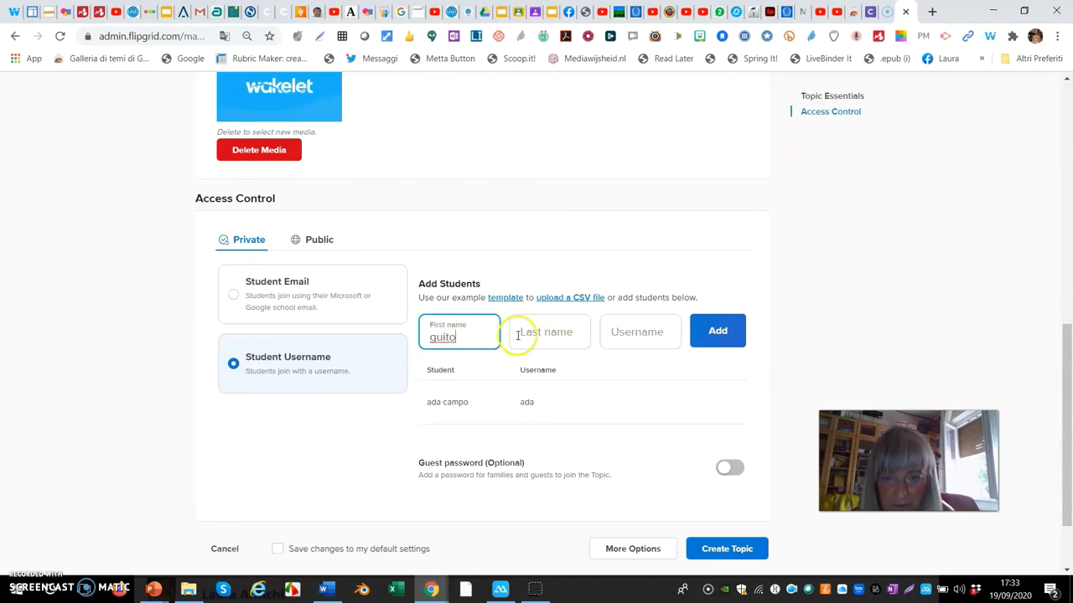
key("BackSpace")
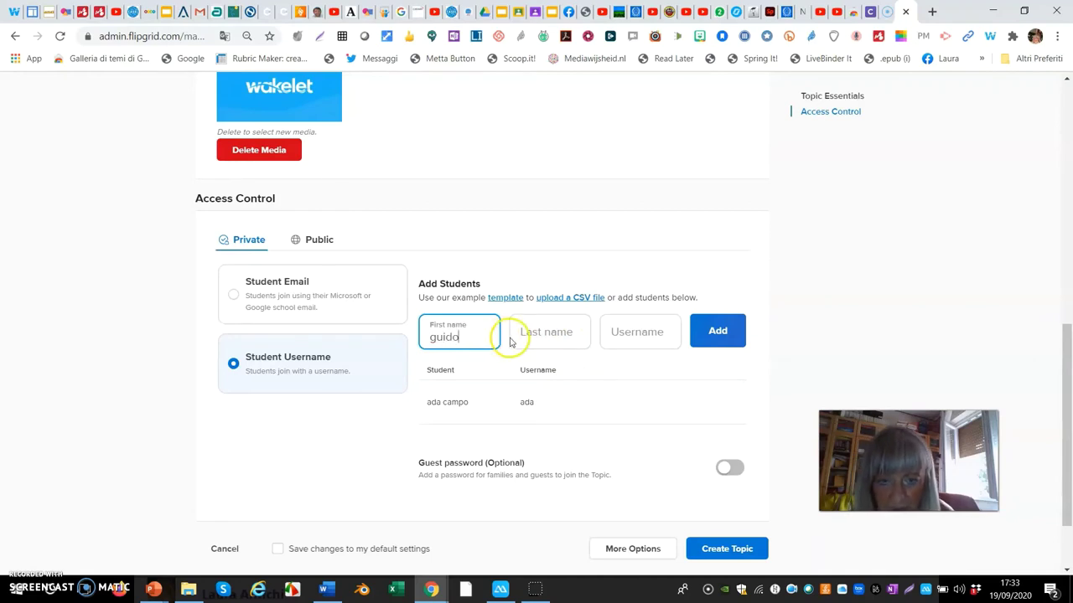
left_click(533, 333)
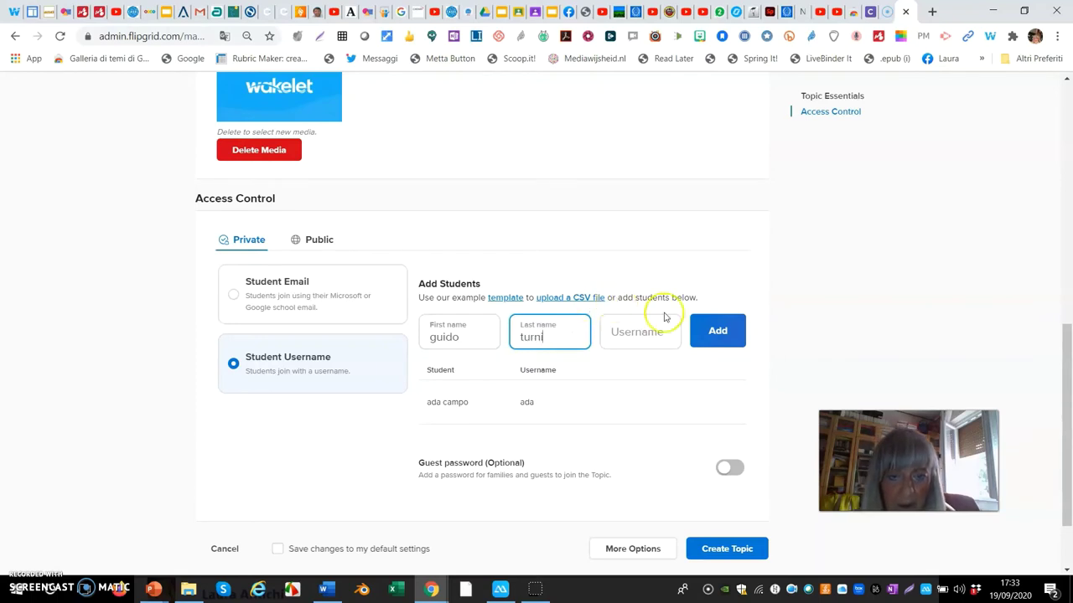
left_click(636, 335)
type("gui")
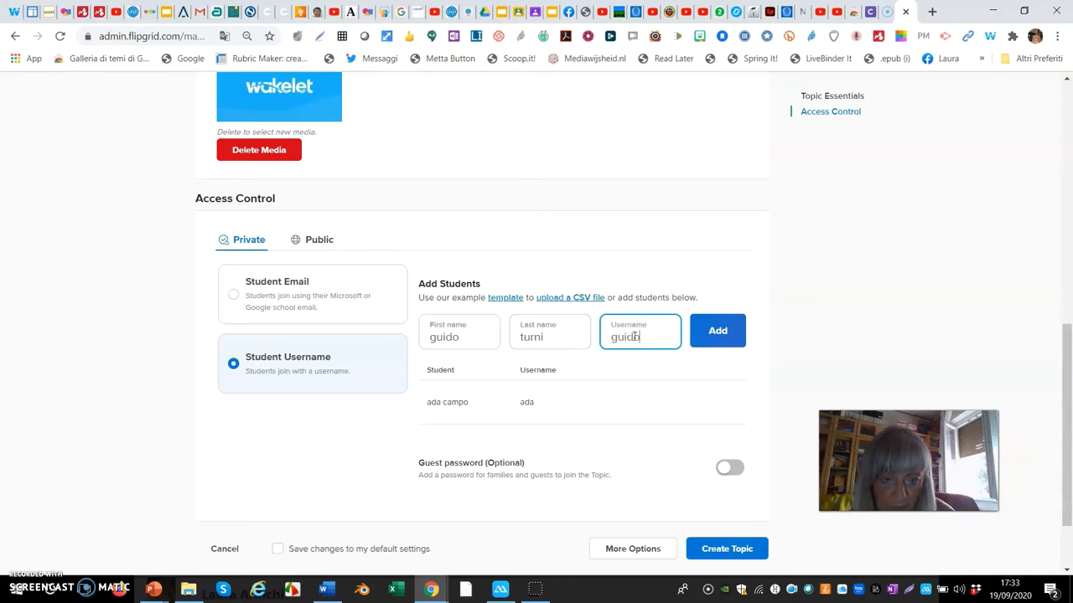
type("do")
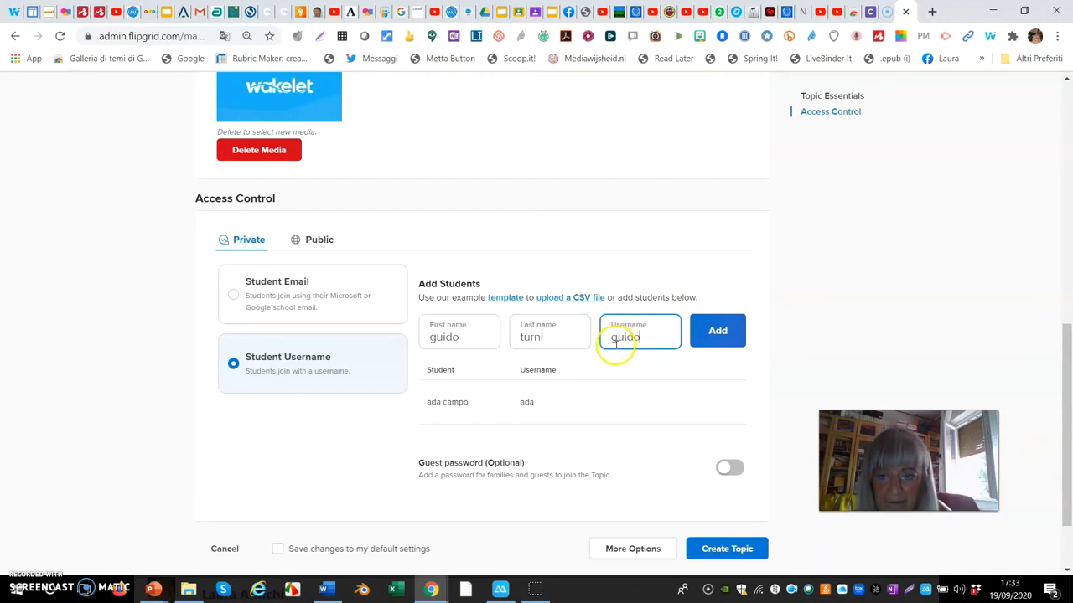
left_click(717, 330)
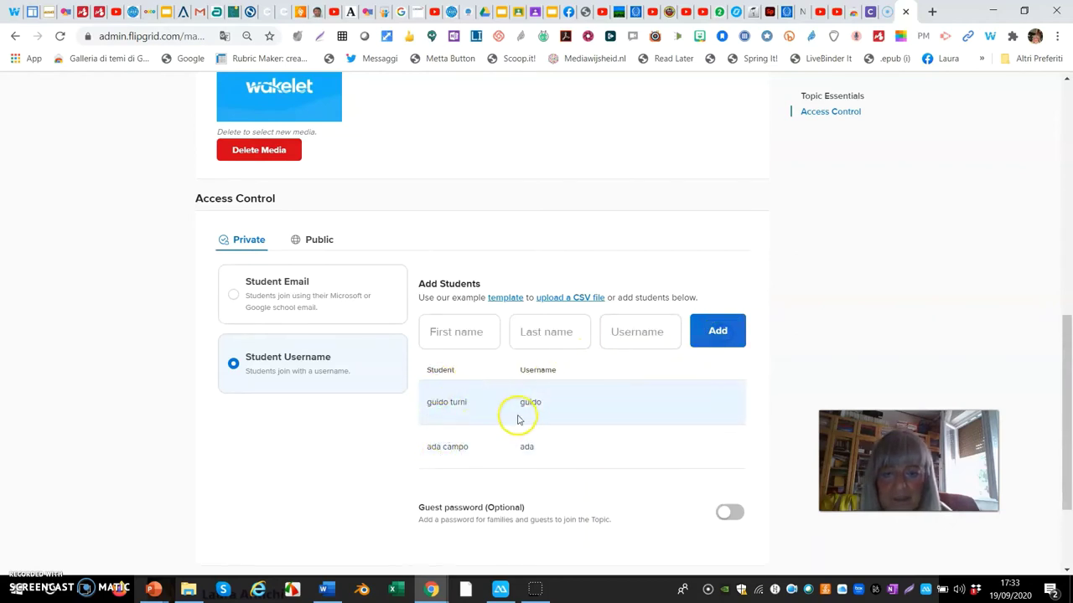
scroll(549, 420, "down", 1)
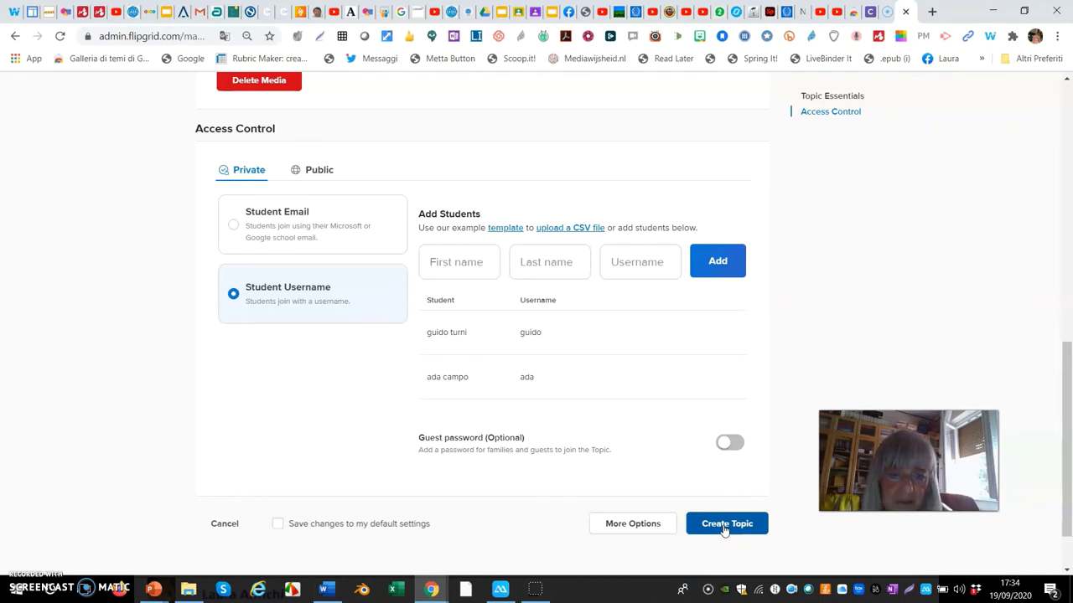
left_click(724, 524)
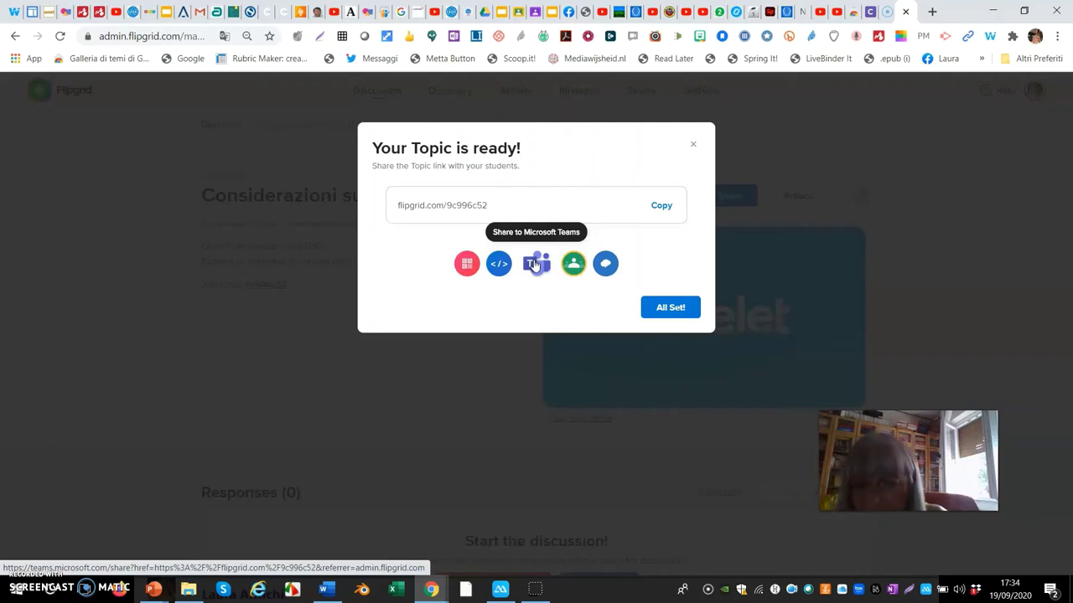
- Look over the share link and sharing options in the Your Topic is ready! dialog, then close it
left_click(531, 267)
left_click(540, 271)
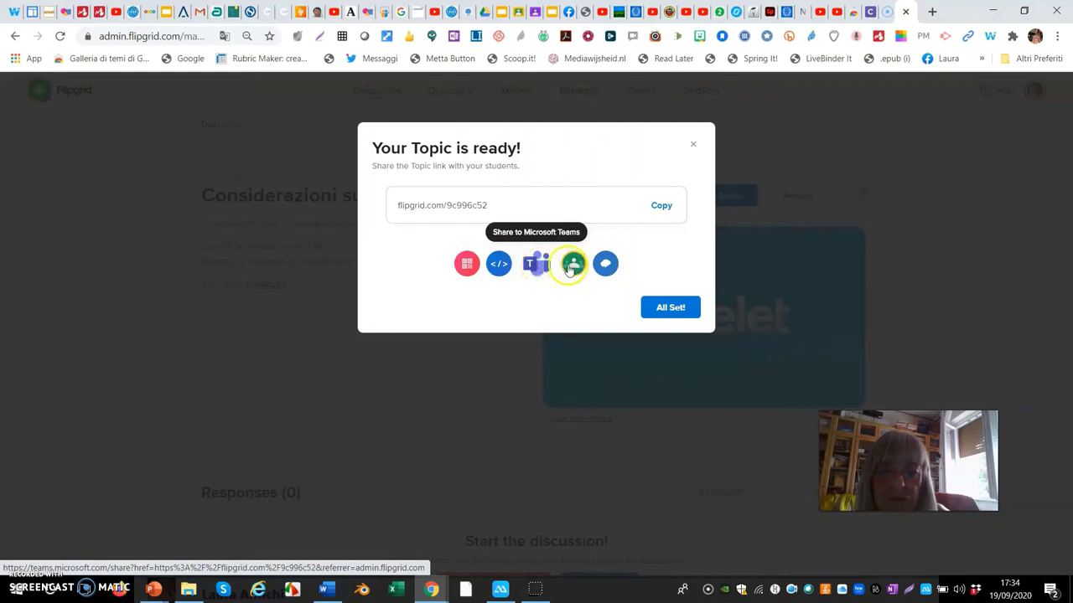
left_click(571, 268)
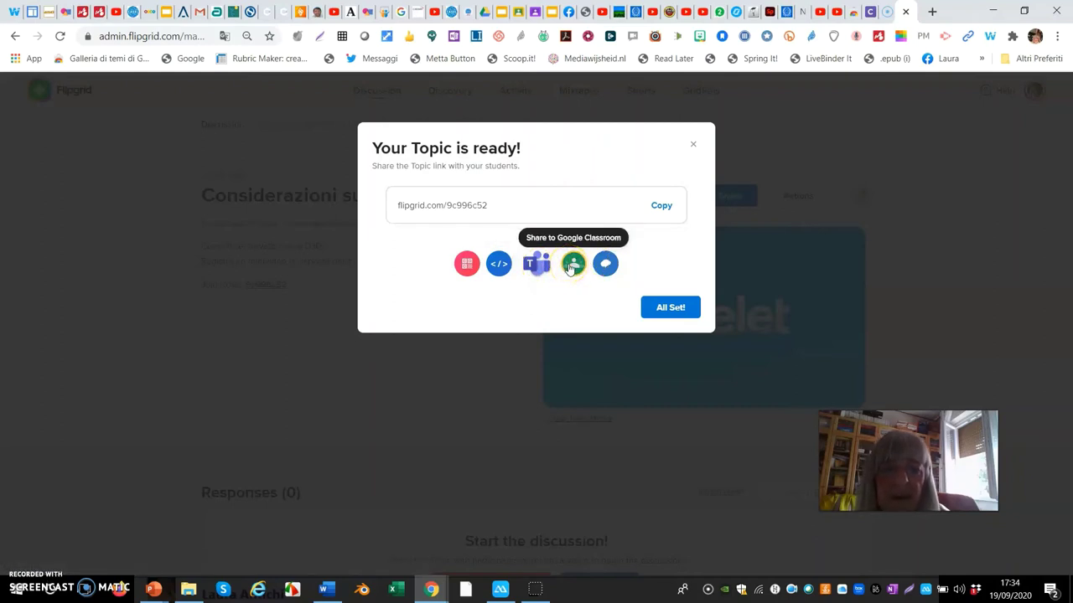
left_click(606, 266)
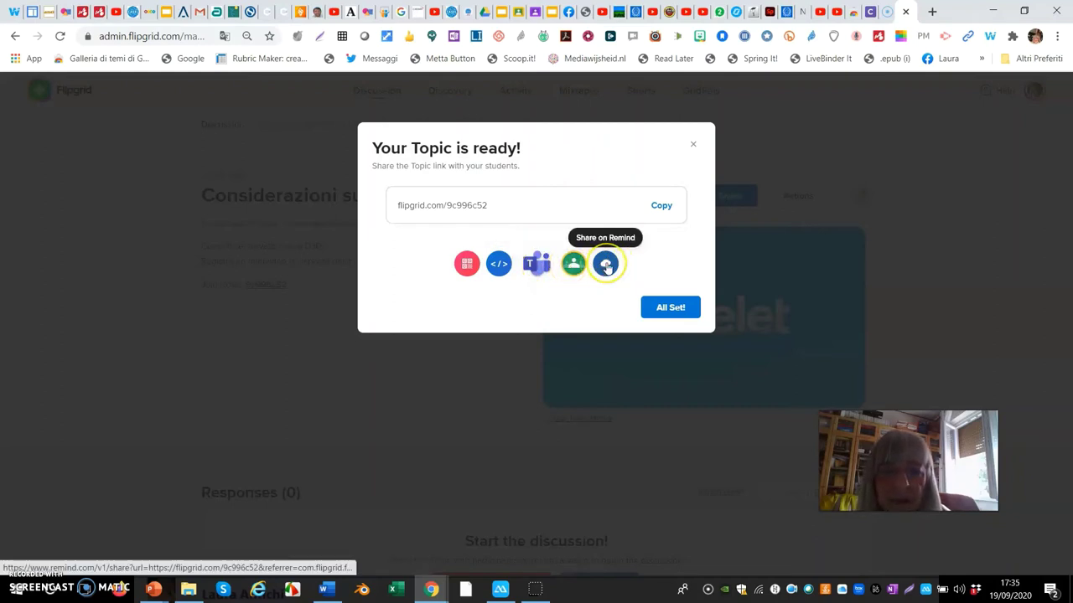
left_click(668, 308)
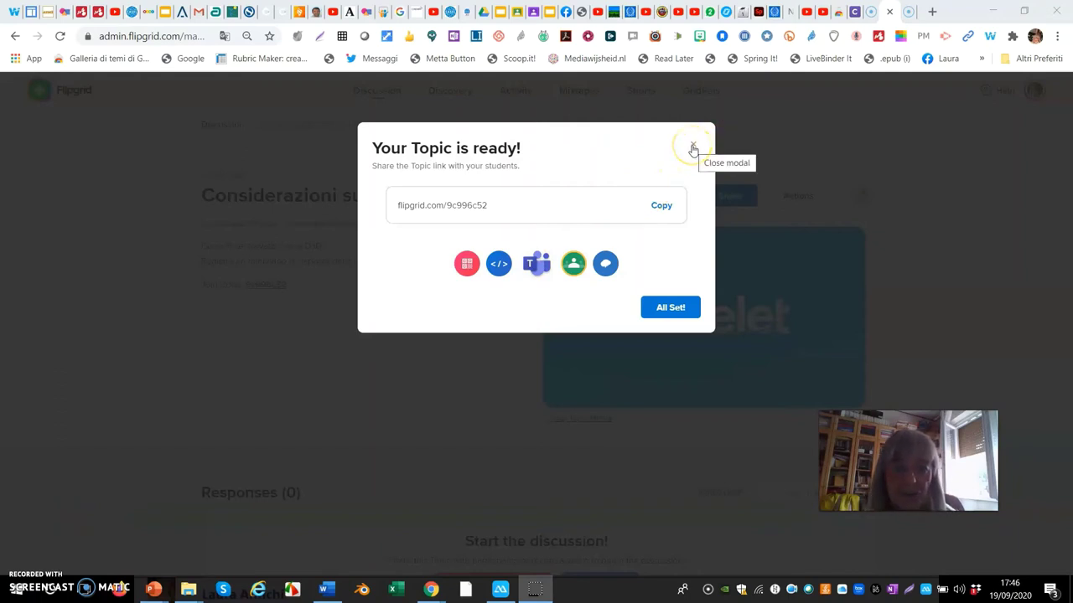
left_click(693, 148)
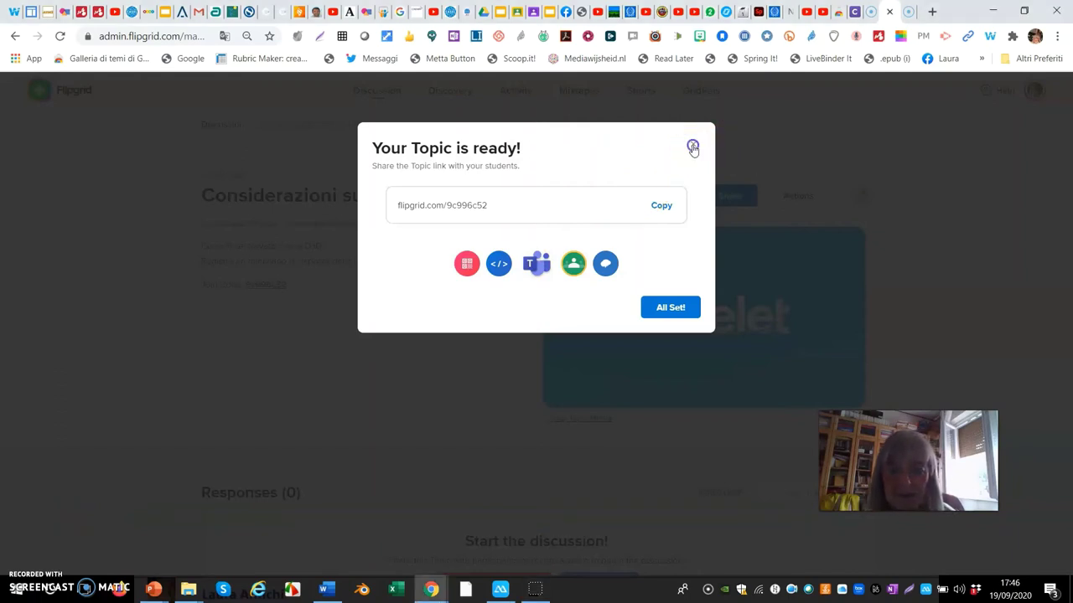
- Open the attached Wakelet collection in a new tab, then close it to return to the topic page
left_click(693, 149)
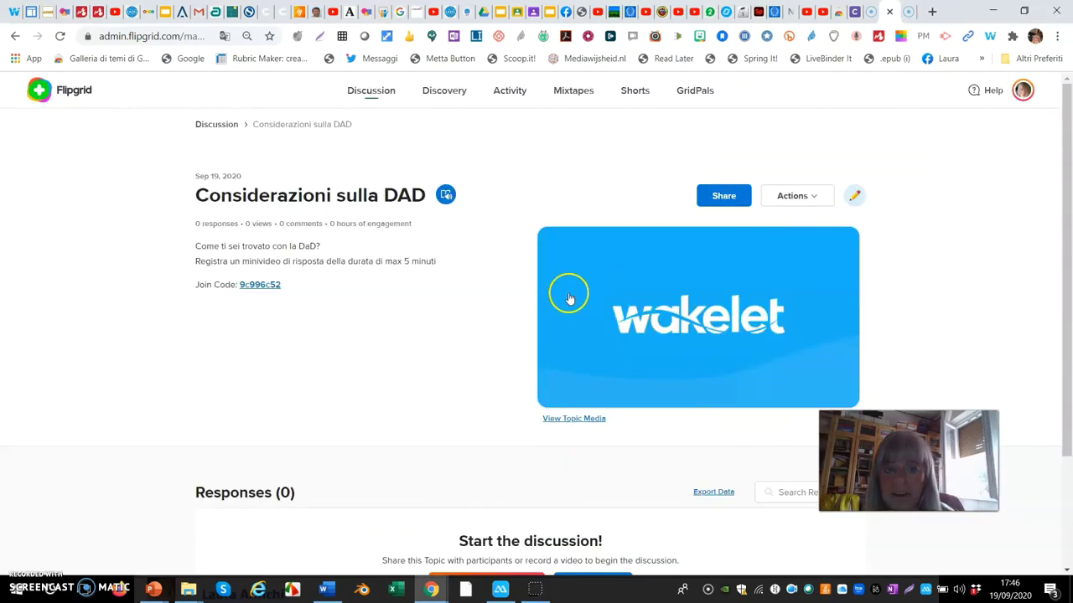
left_click(400, 374)
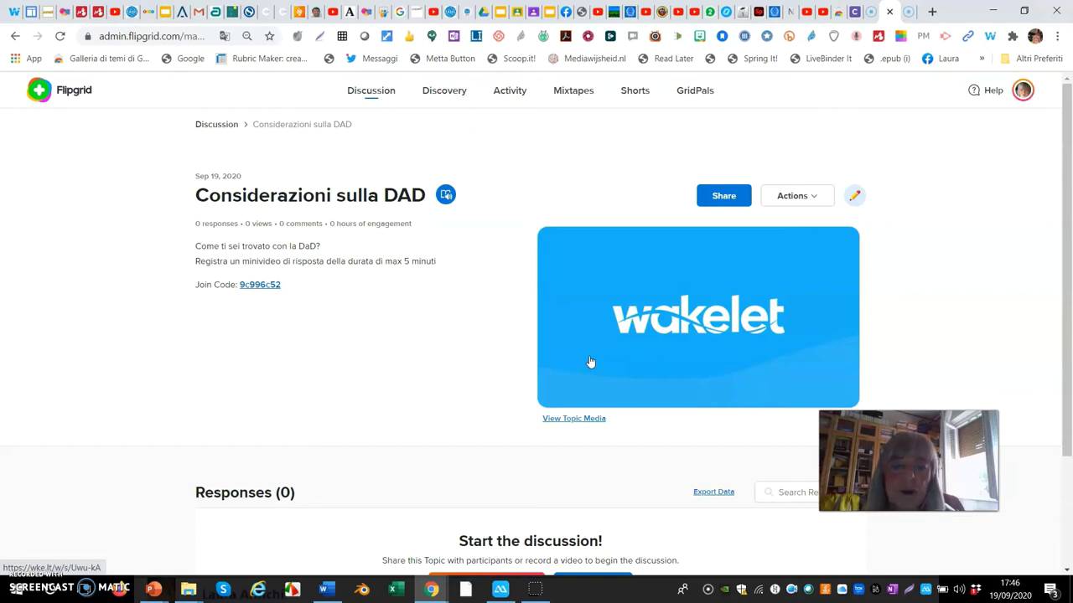
left_click(600, 376)
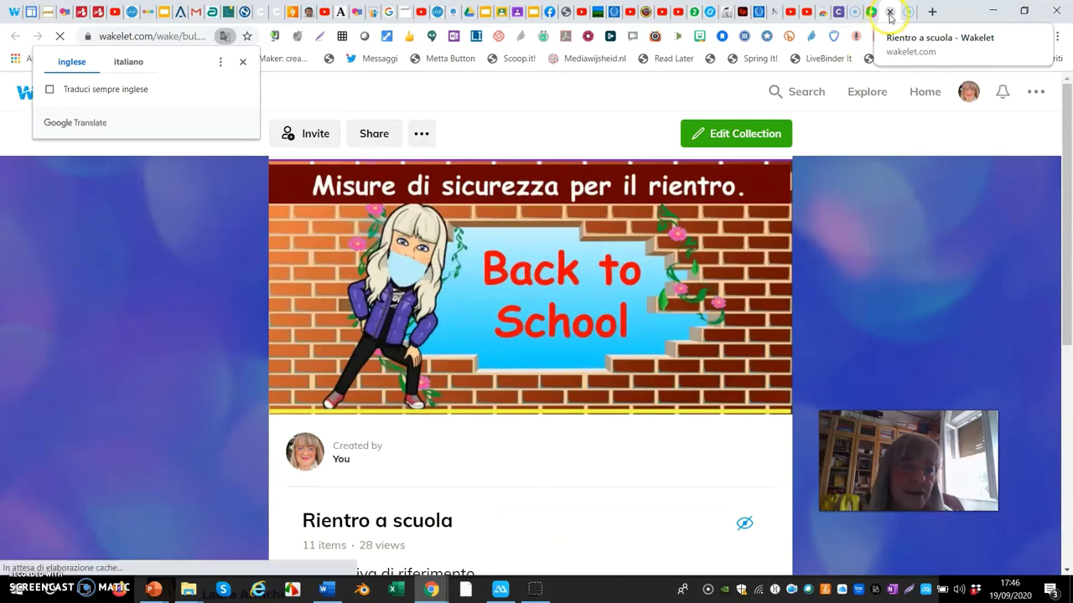
left_click(891, 14)
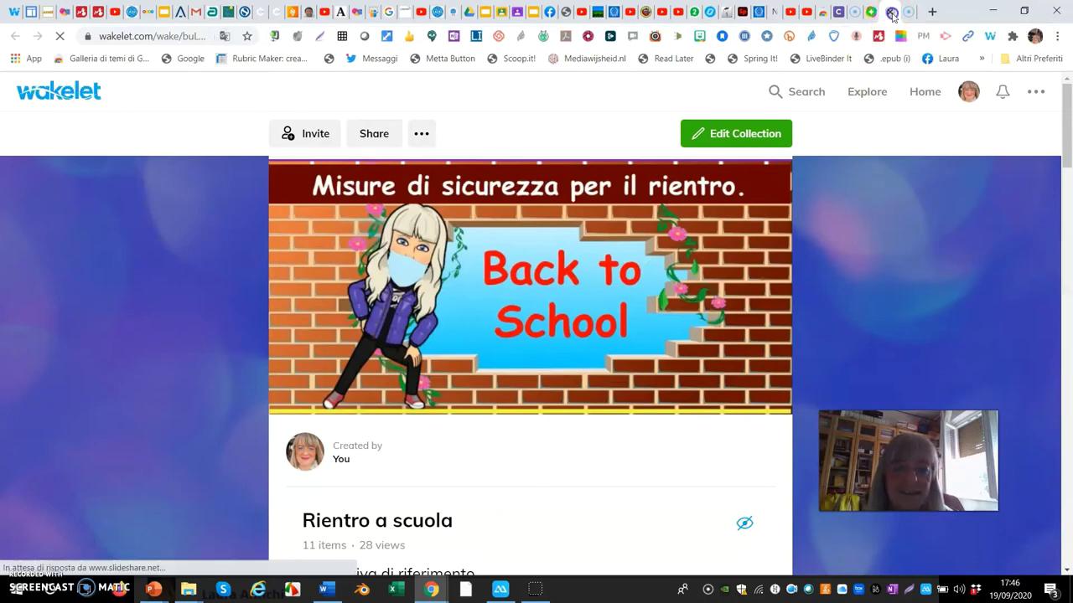
left_click(892, 14)
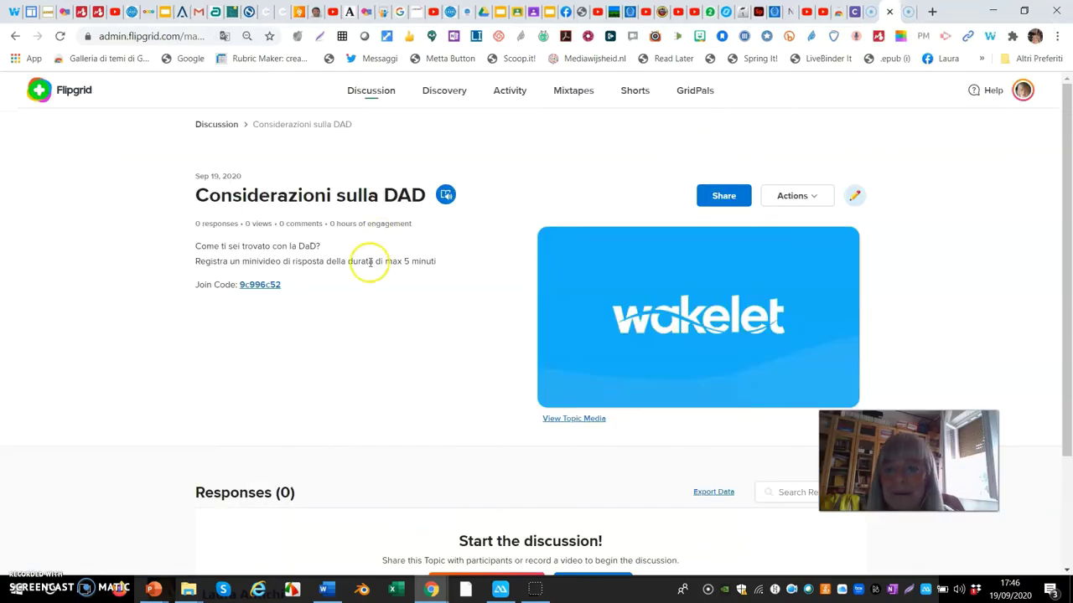
scroll(361, 278, "down", 2)
scroll(361, 278, "up", 2)
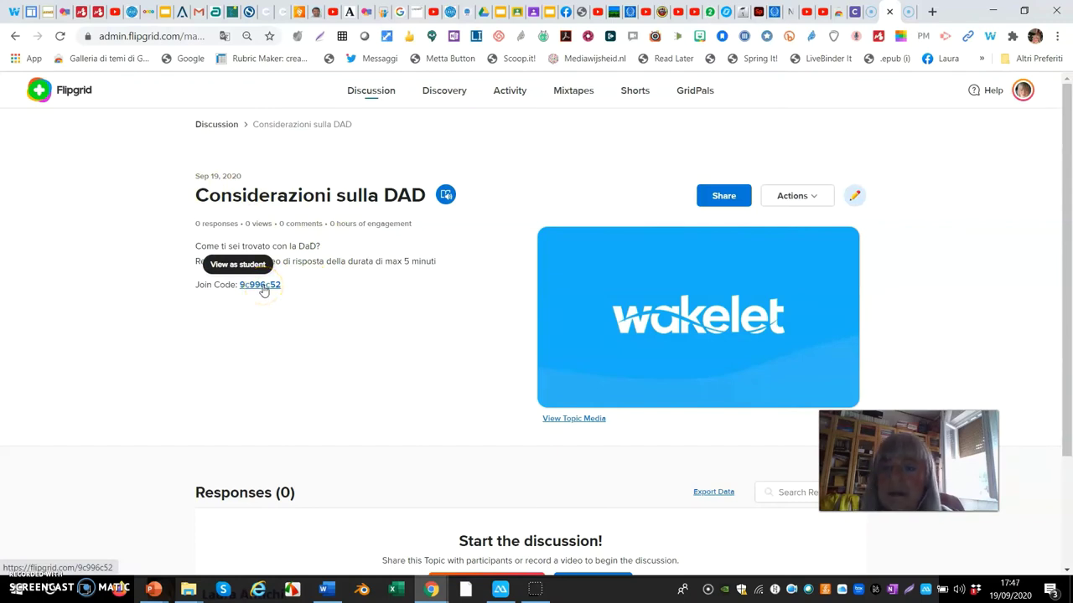
left_click(259, 287)
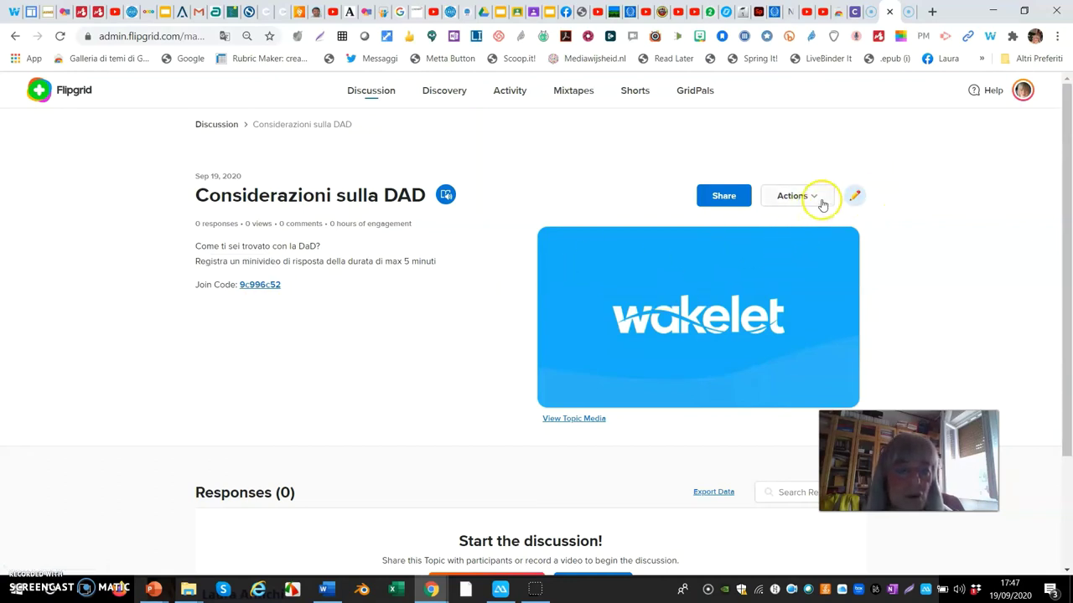
- Edit the topic settings, try Custom Feedback, revert to Basic Feedback, and update the topic
left_click(853, 201)
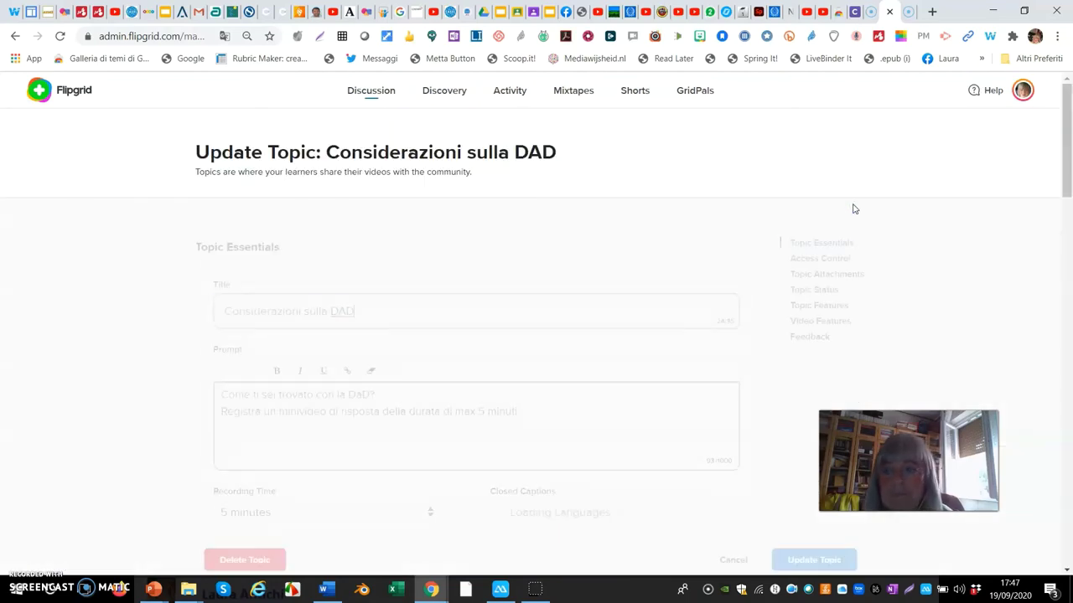
scroll(491, 326, "down", 2)
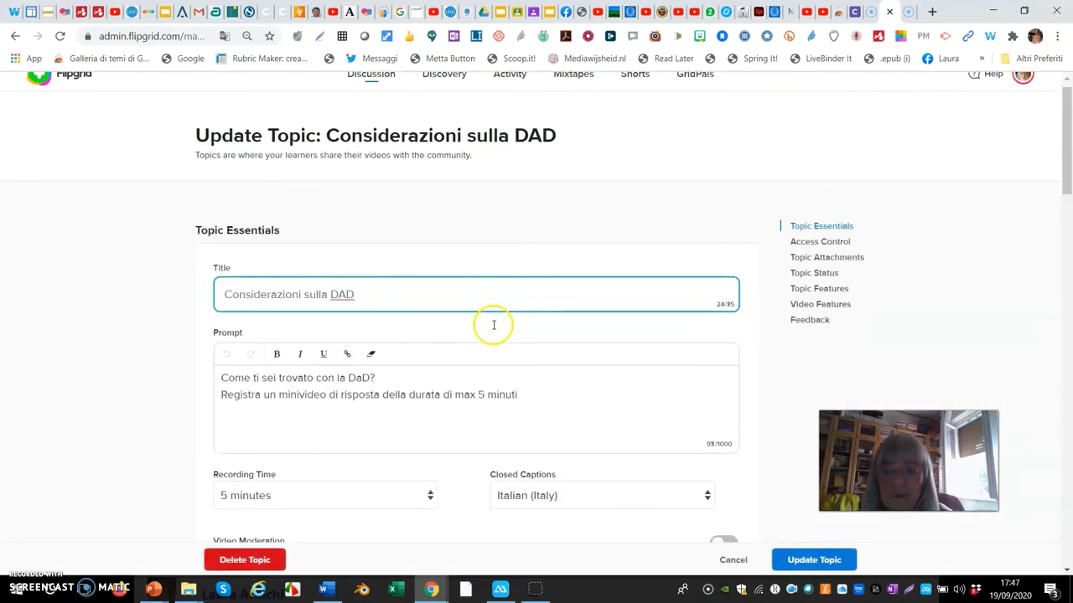
scroll(494, 323, "down", 6)
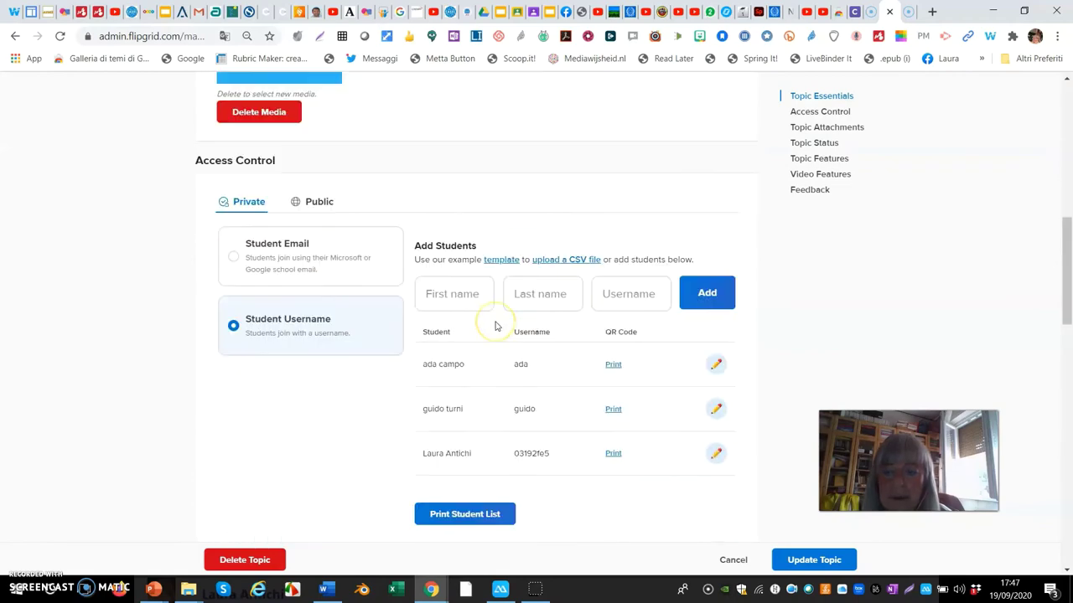
scroll(494, 326, "down", 5)
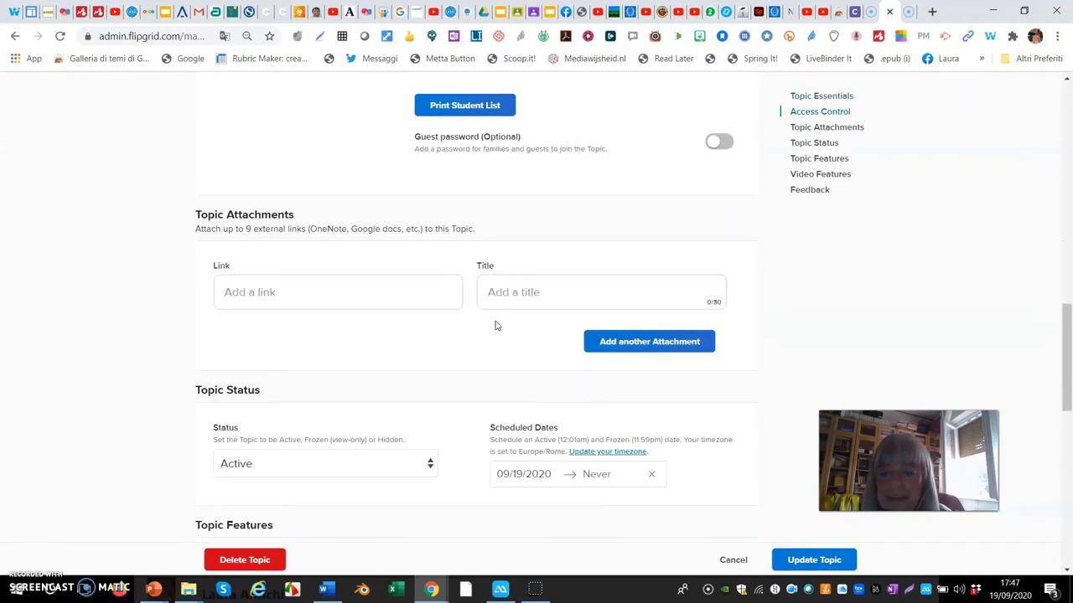
scroll(495, 326, "down", 2)
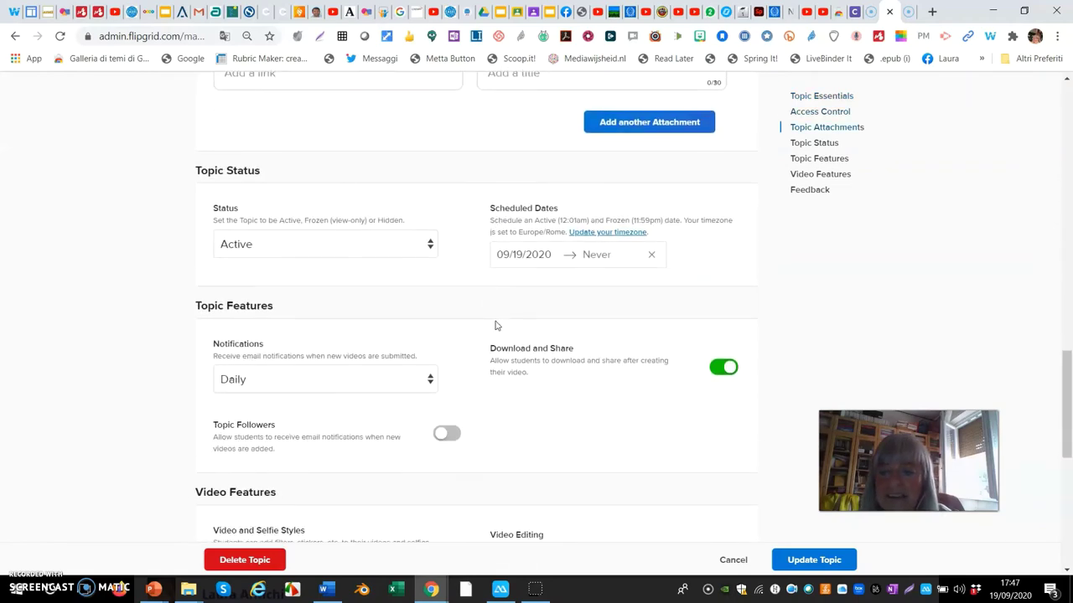
scroll(494, 326, "down", 3)
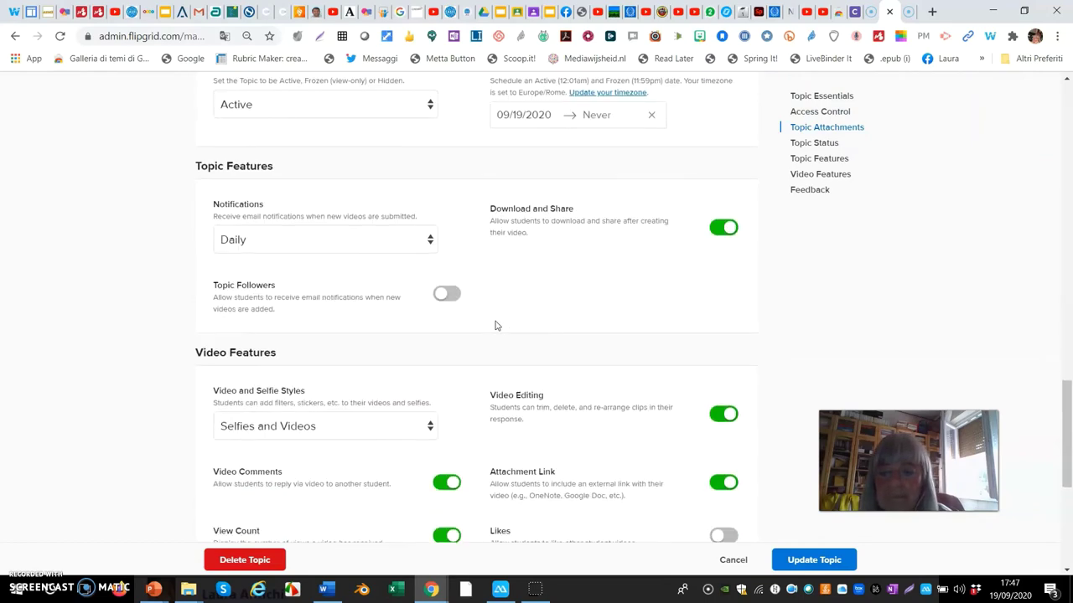
scroll(495, 326, "down", 3)
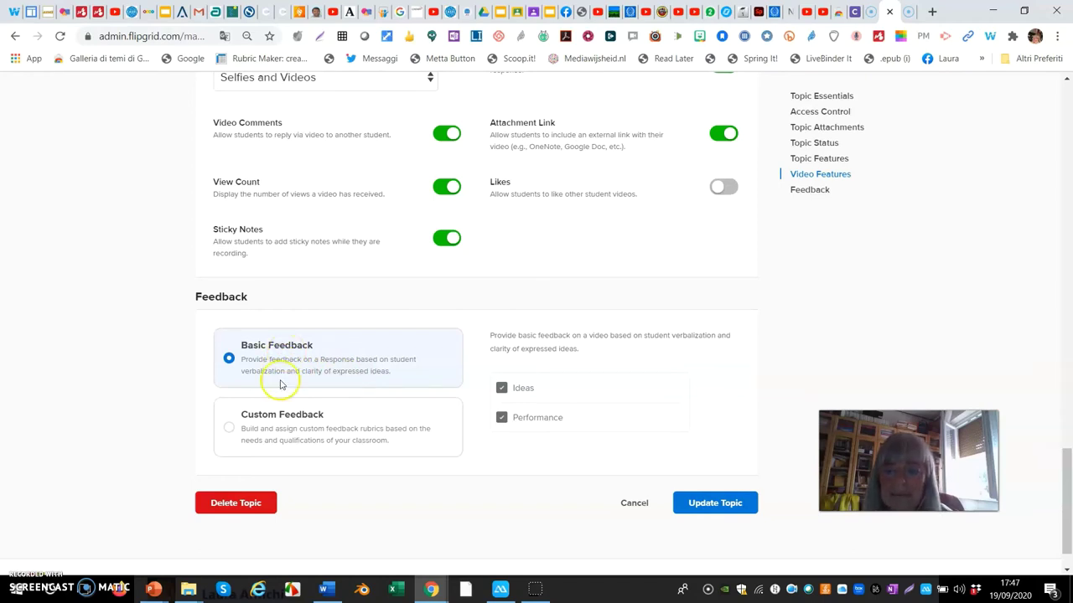
left_click(230, 429)
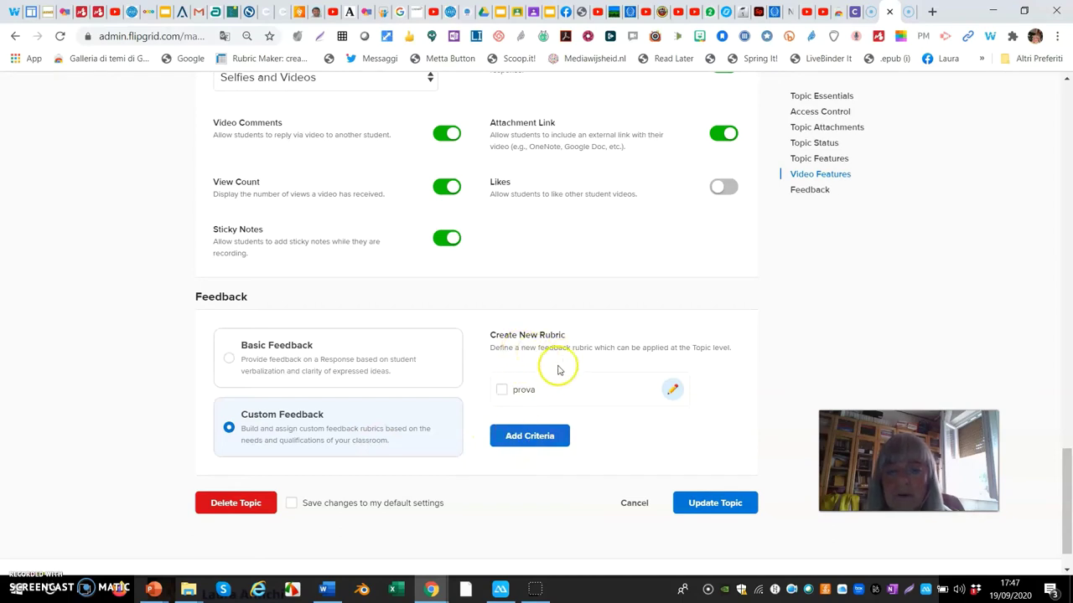
left_click(231, 361)
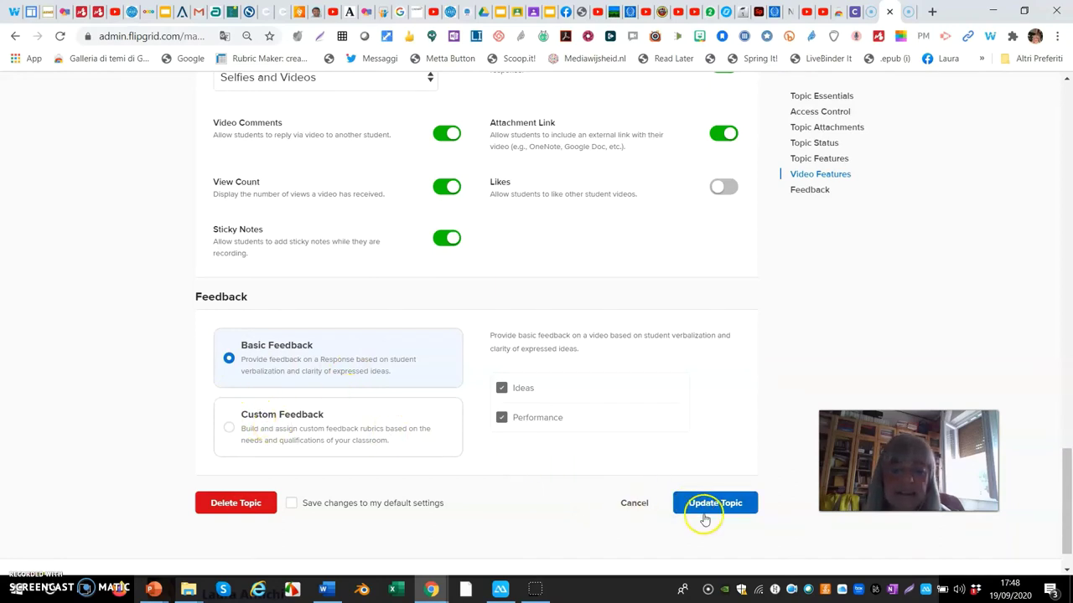
left_click(715, 504)
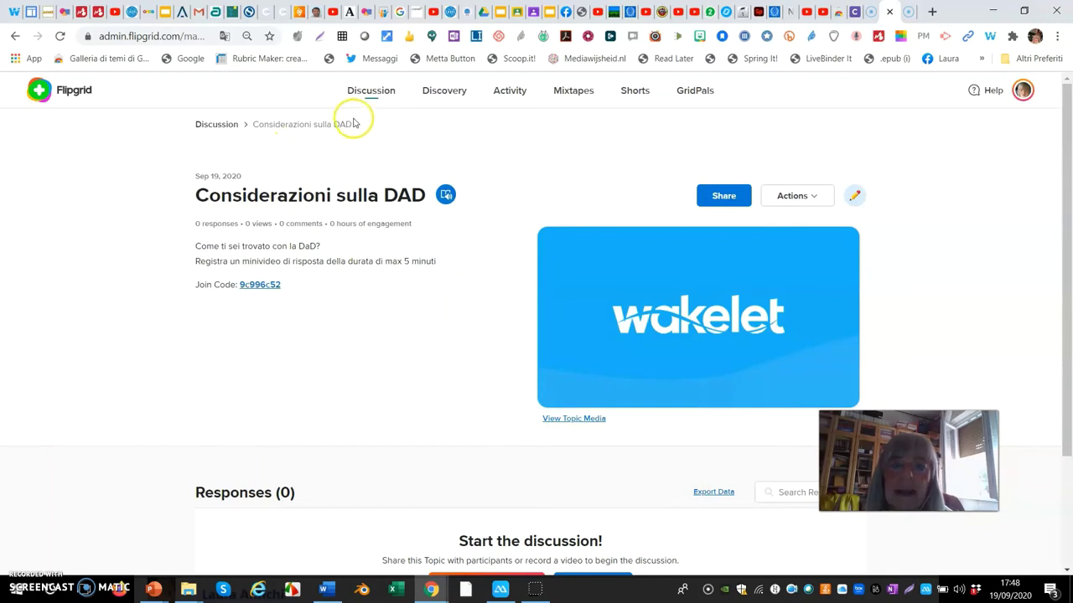
- From Discussion's Groups list, start creating a new group
left_click(370, 97)
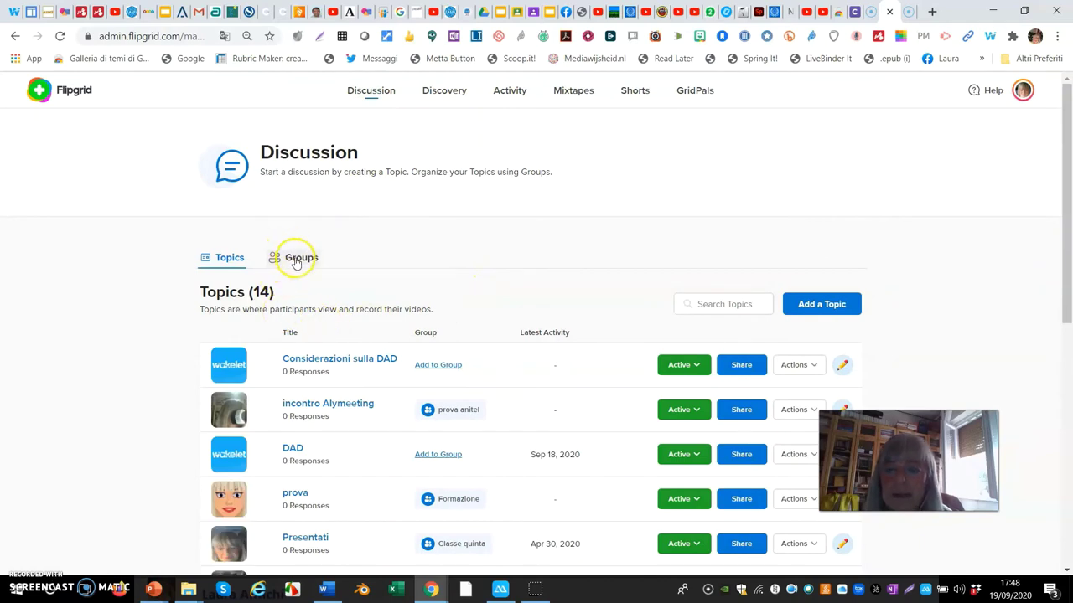
left_click(295, 257)
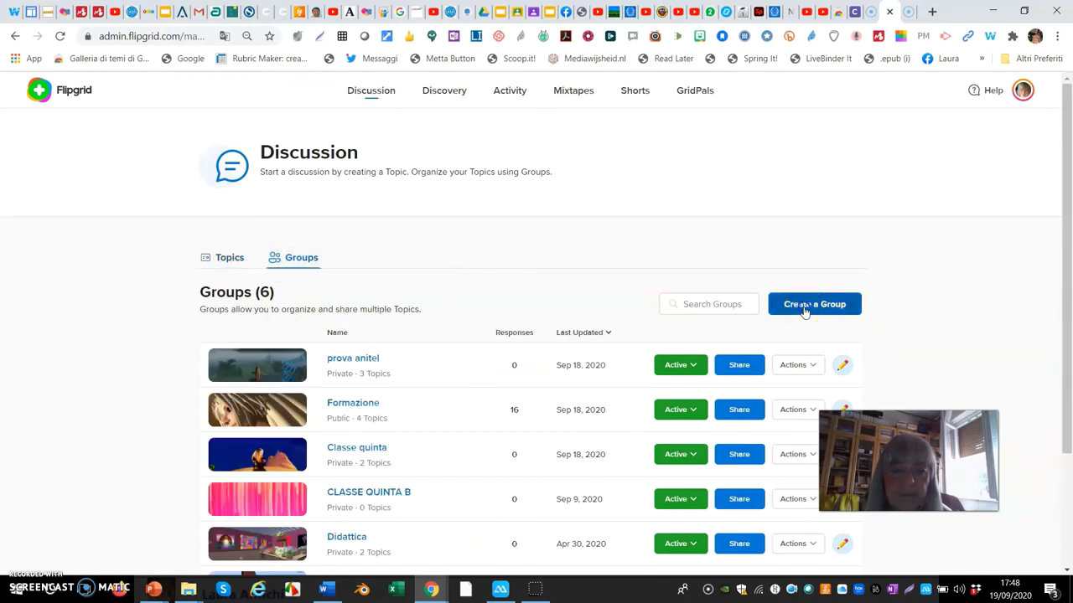
left_click(803, 309)
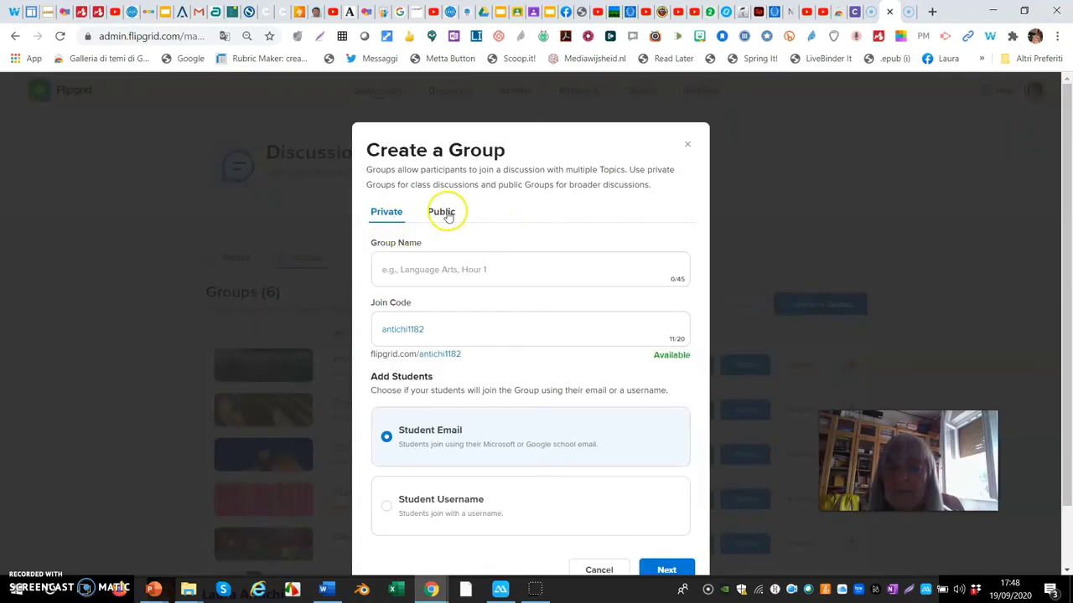
- Name the private group 'Classe quinta S', choose Student Username sign-in, and continue to adding students
left_click(408, 270)
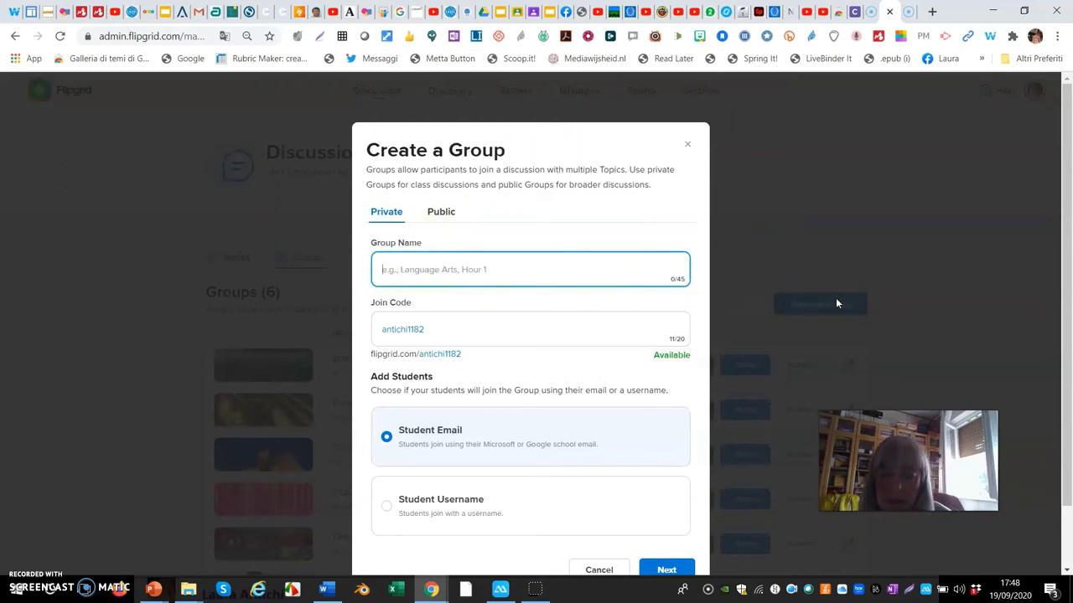
type("Classe")
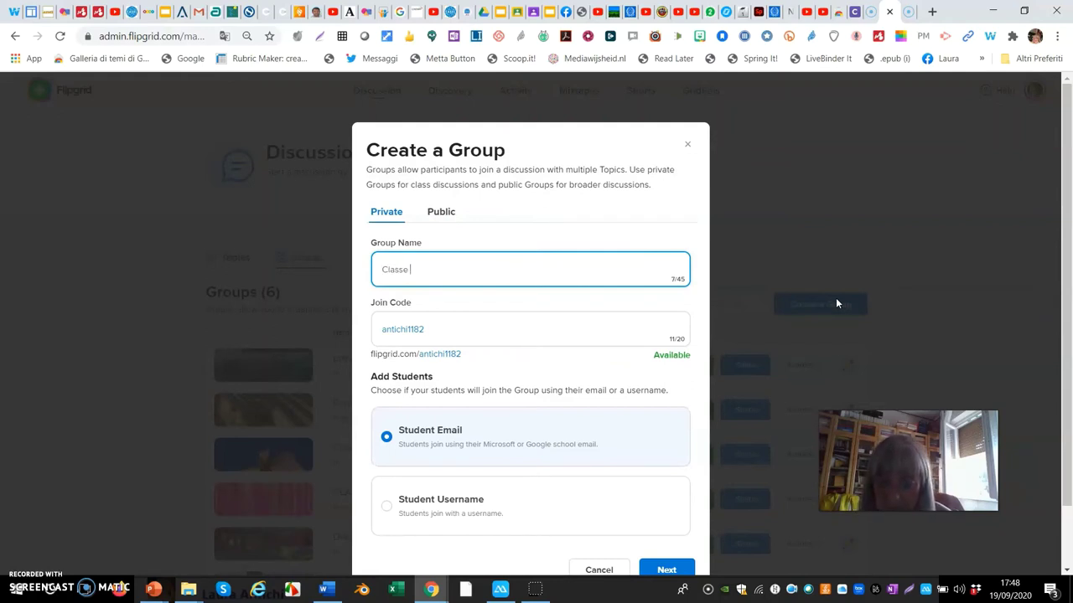
type("quinta S")
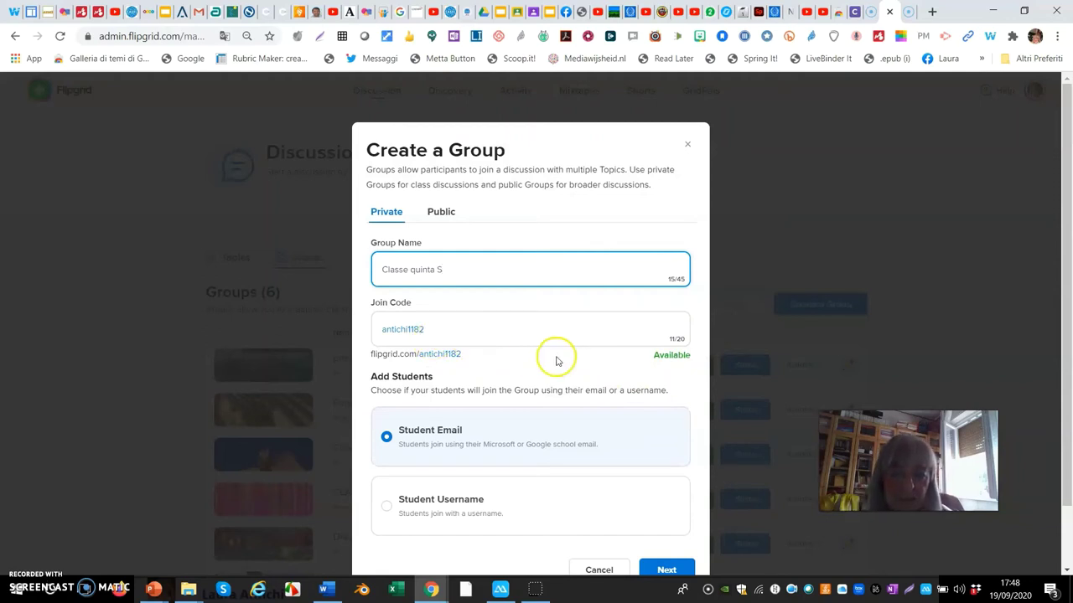
scroll(567, 394, "down", 1)
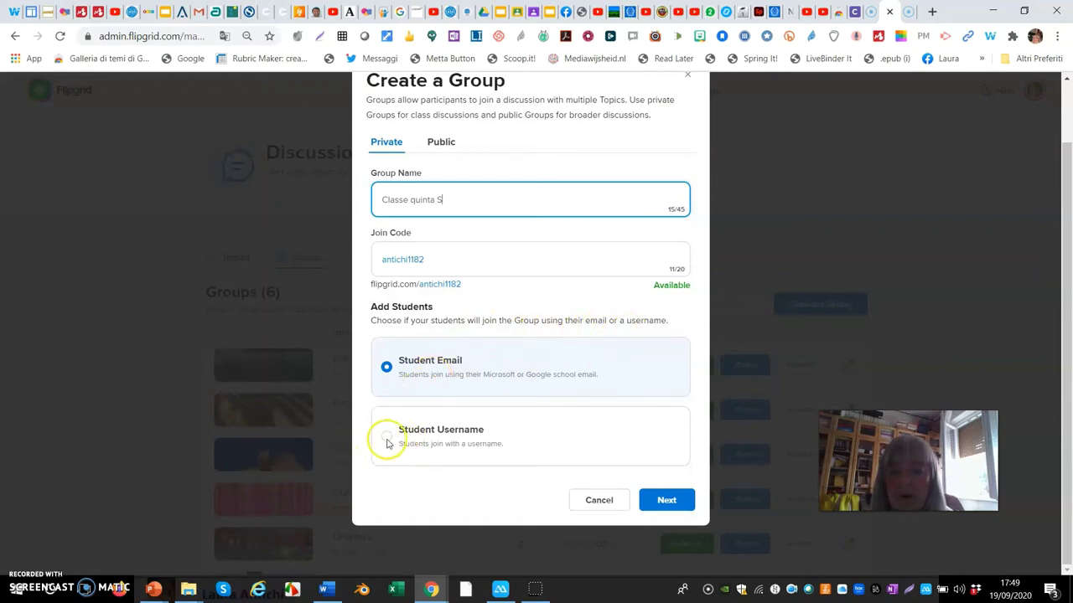
left_click(386, 437)
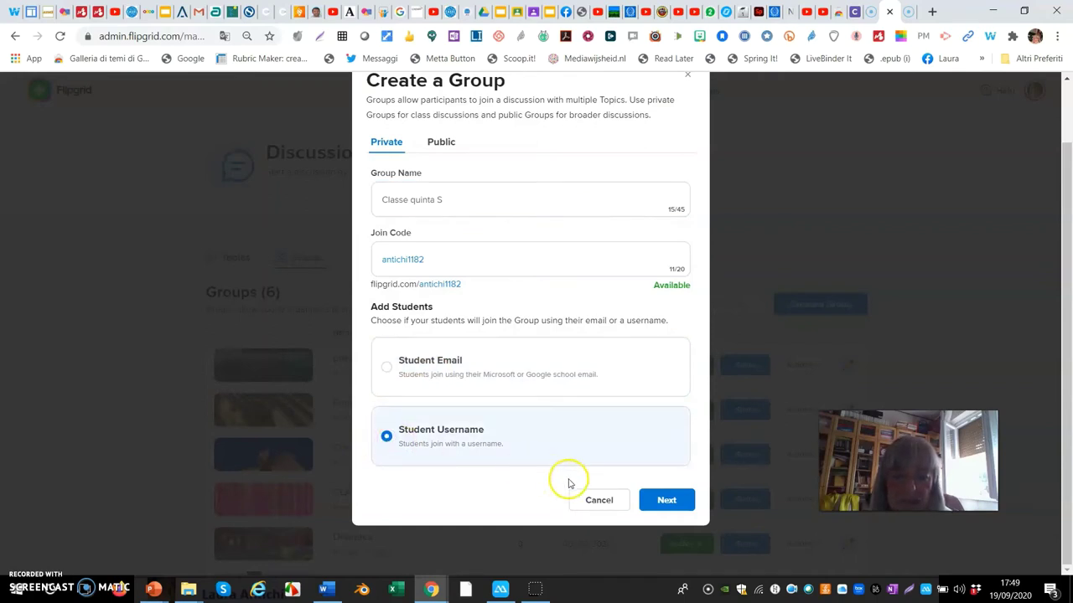
left_click(676, 500)
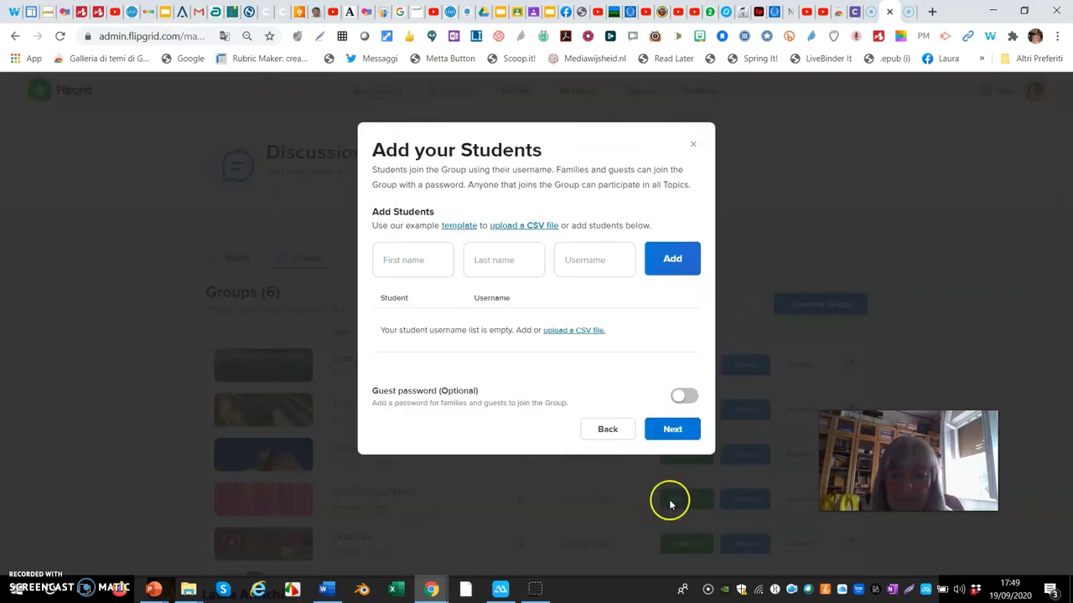
- Add the first student with their first name, last name and username
left_click(403, 270)
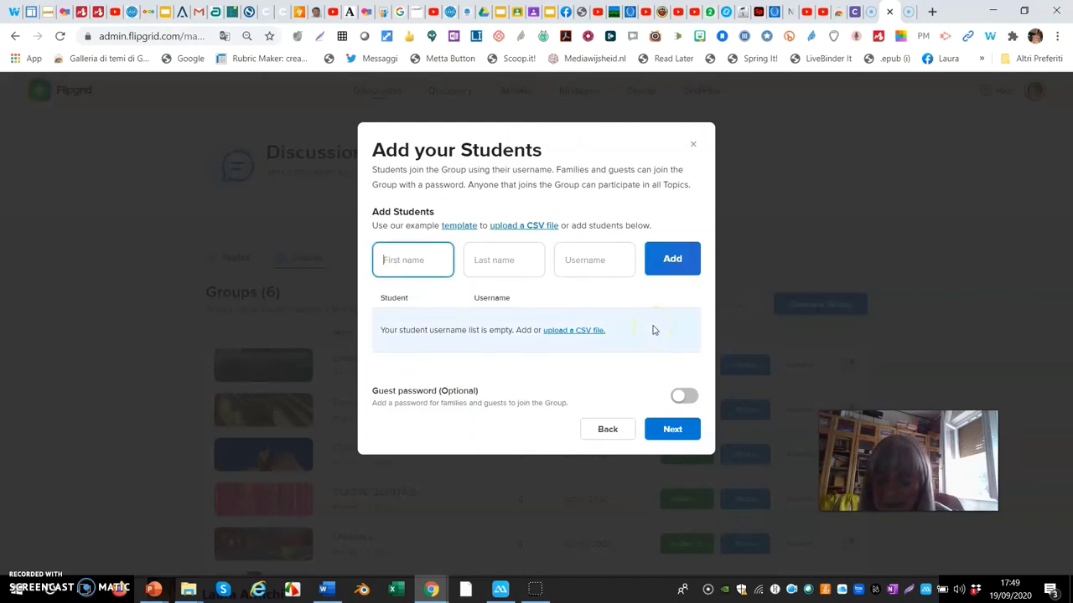
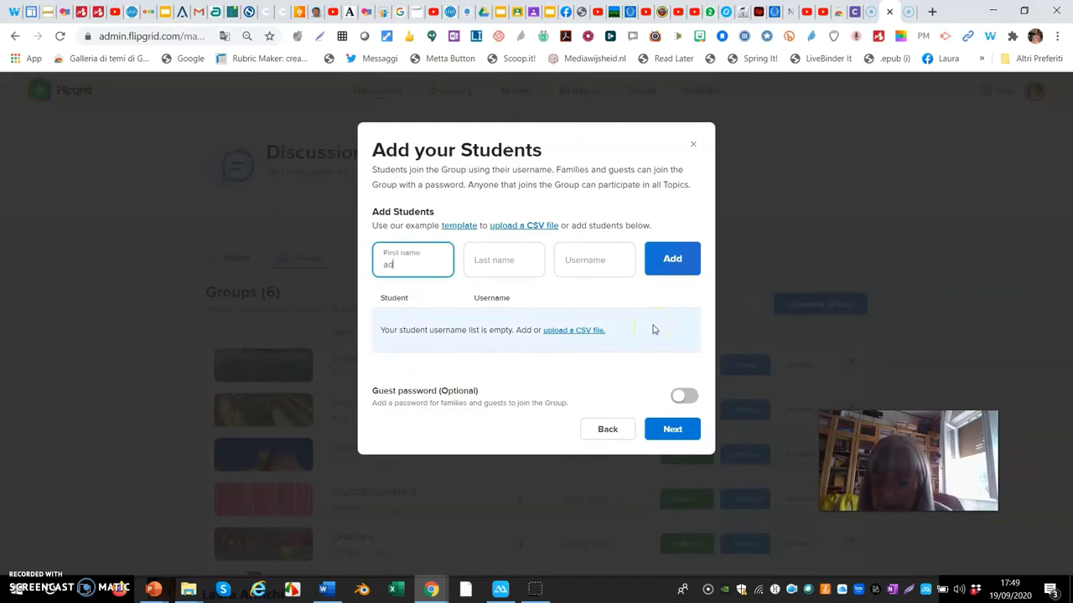
left_click(493, 261)
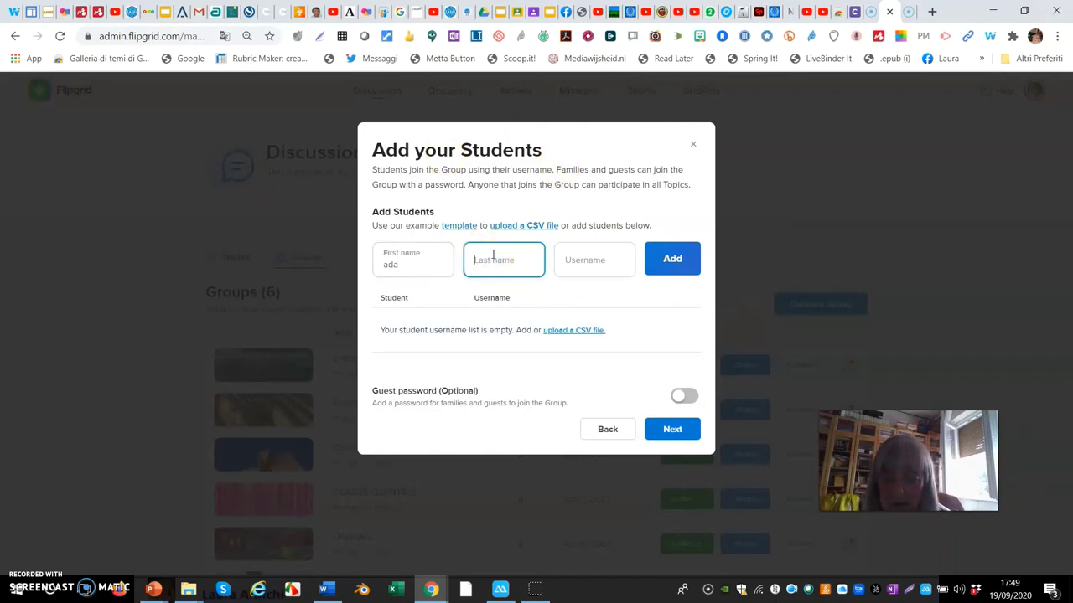
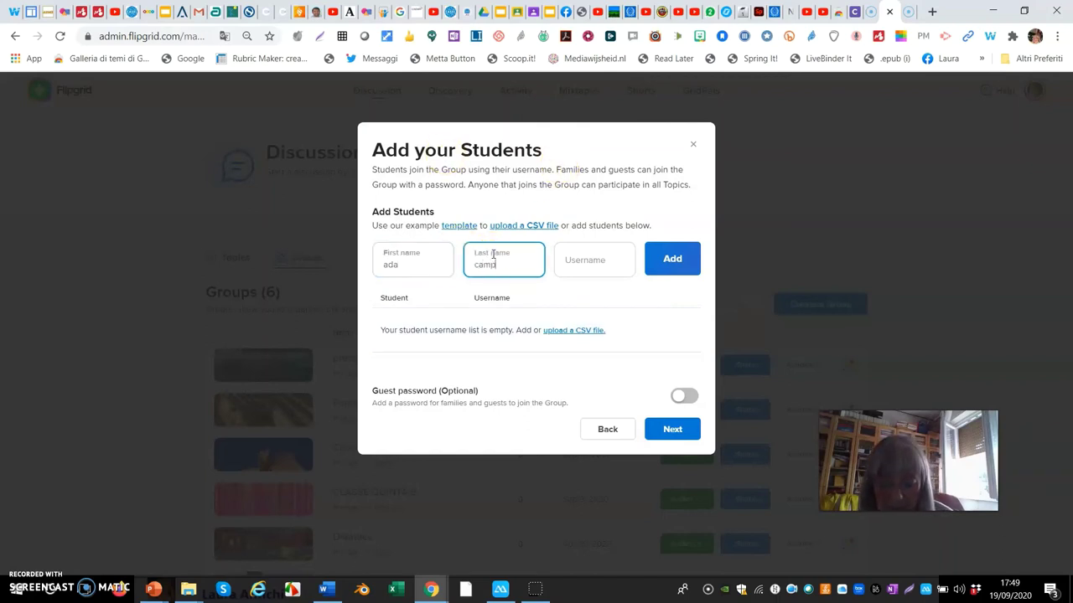
left_click(576, 255)
type("a")
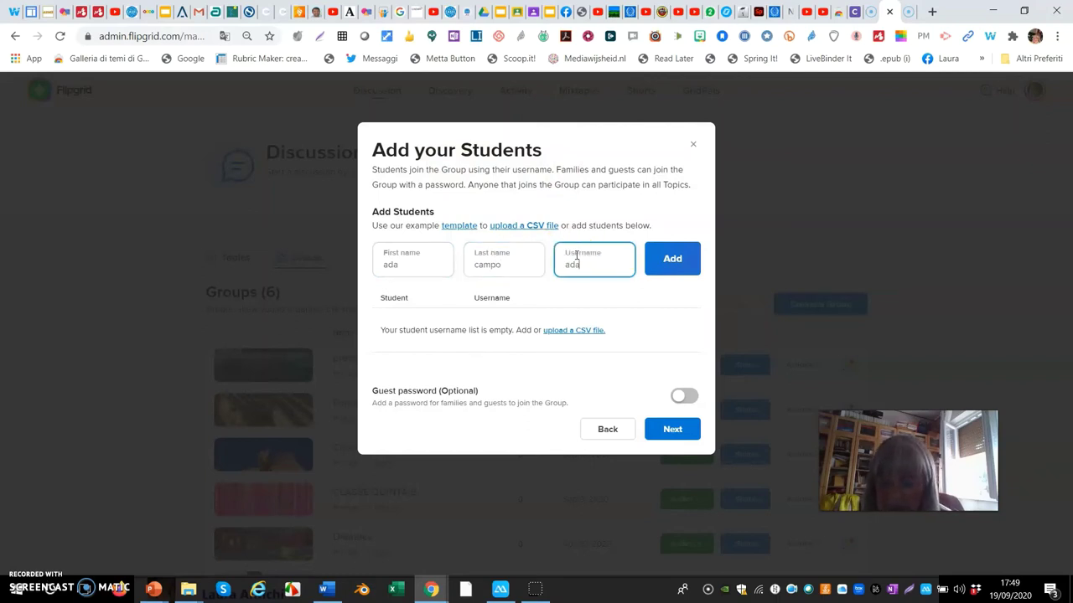
type("da")
left_click(682, 258)
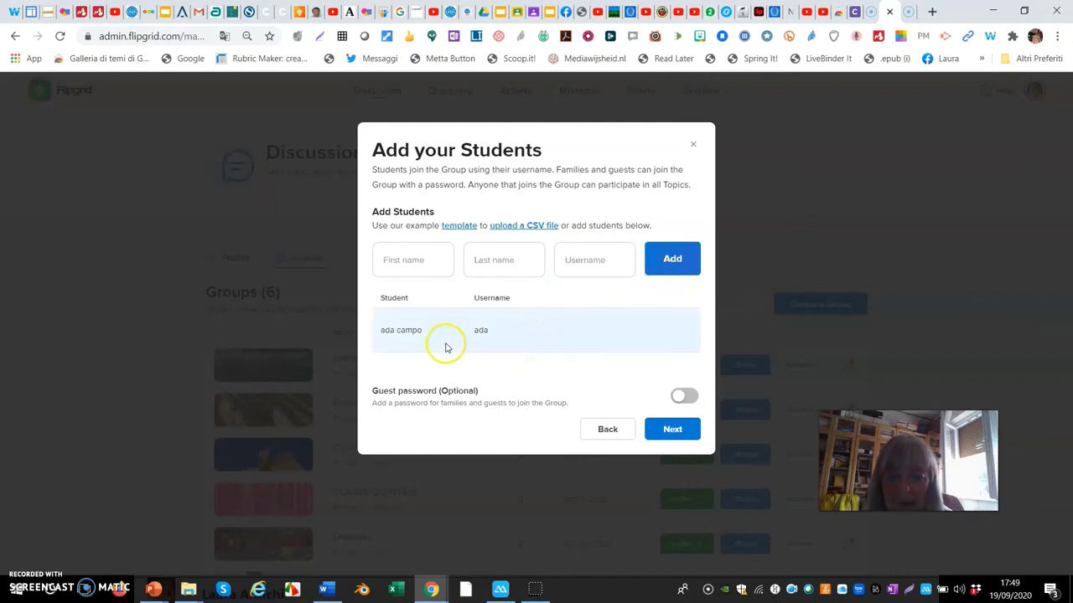
- Add the second student with their first name, last name and username
left_click(417, 260)
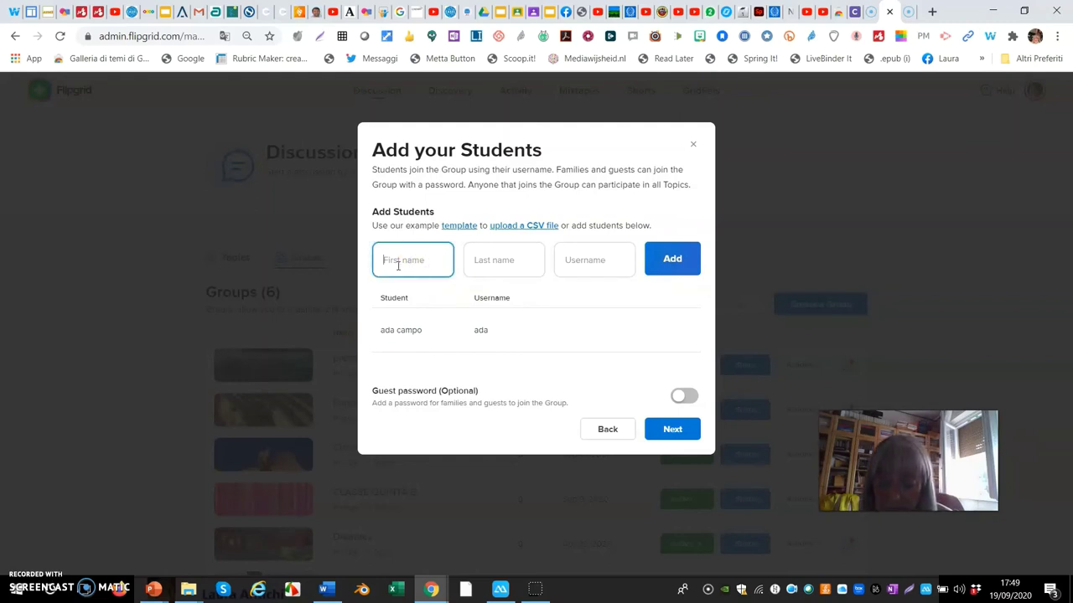
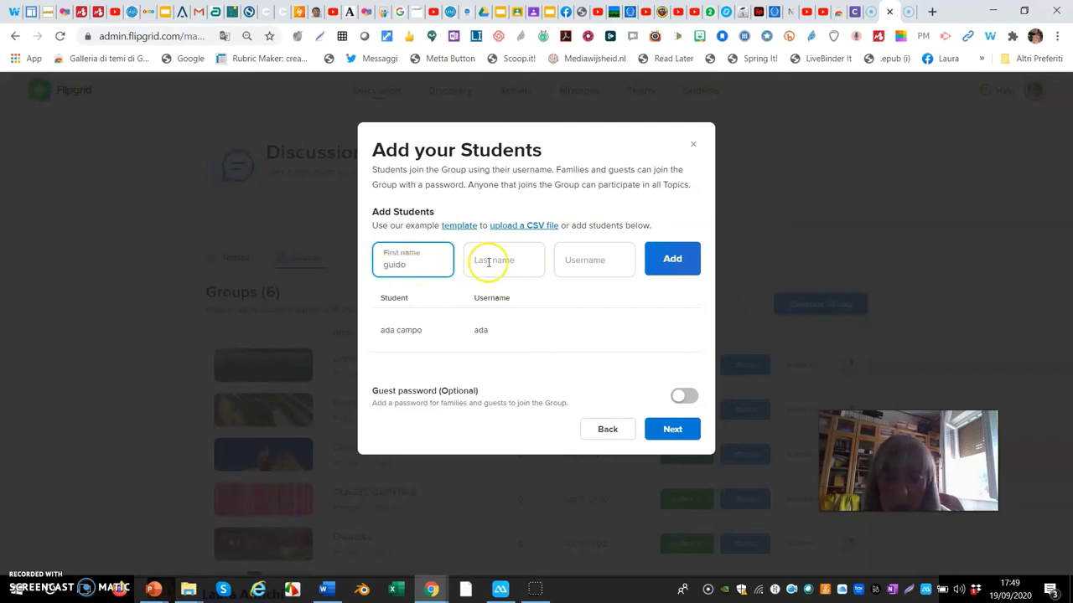
left_click(481, 260)
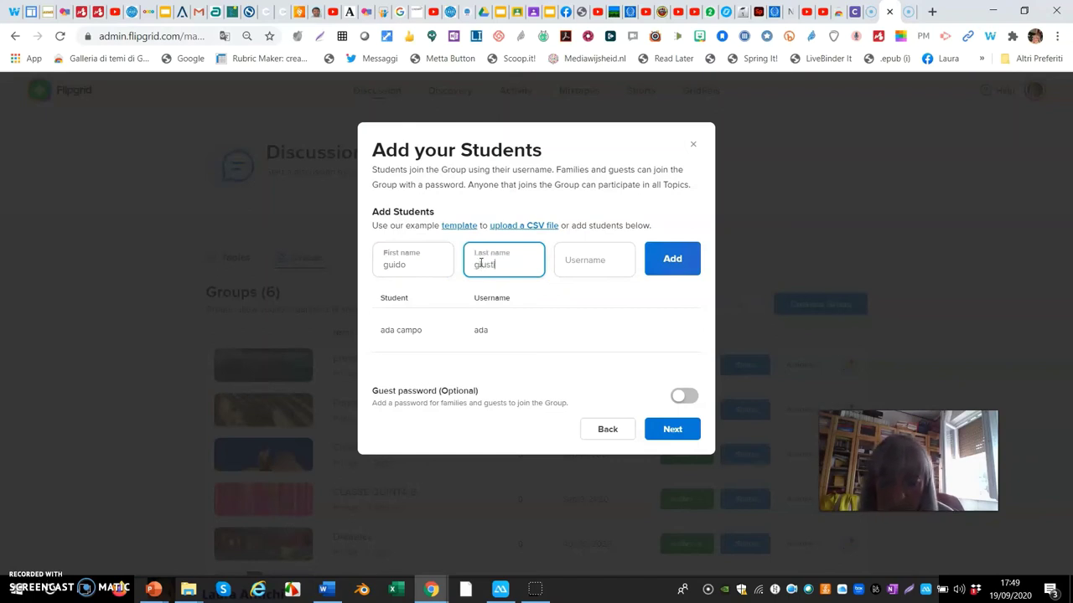
left_click(588, 258)
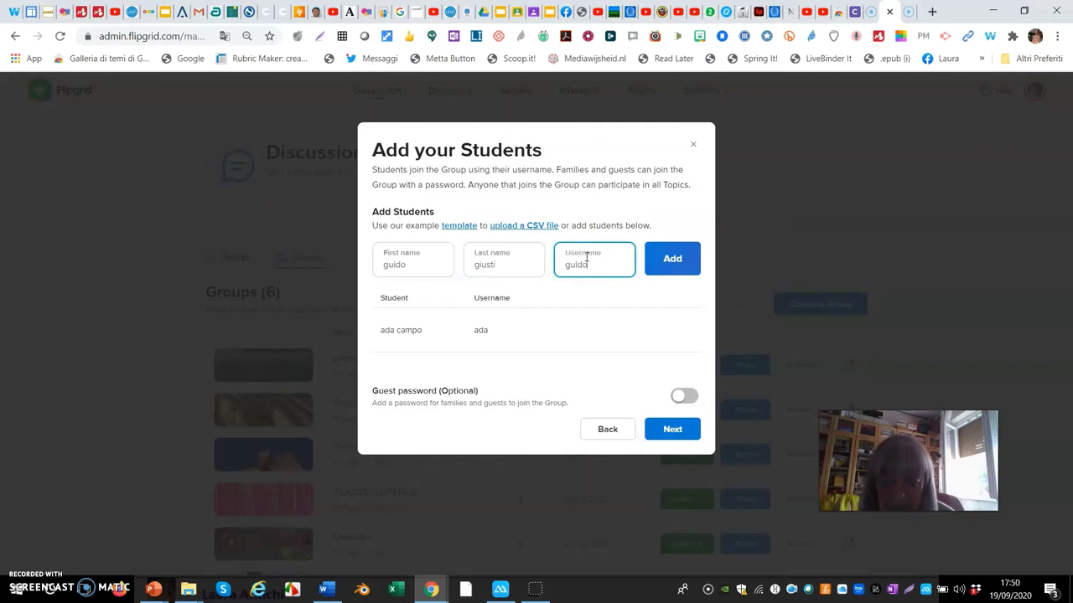
left_click(676, 268)
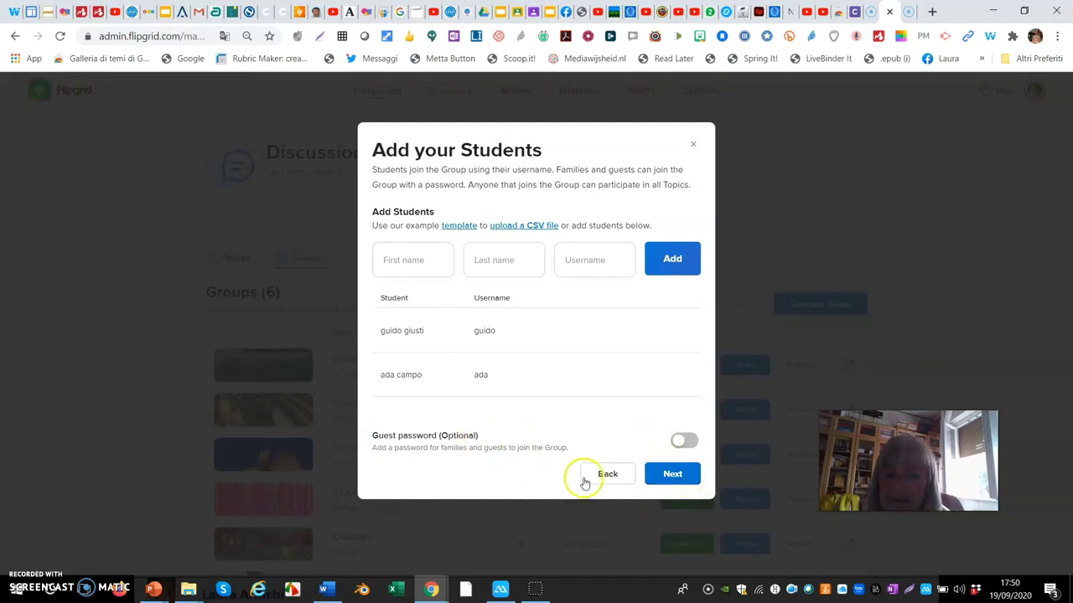
- Finish creating the group and duplicate the 'Considerazioni sulla DAD' topic into it
left_click(662, 477)
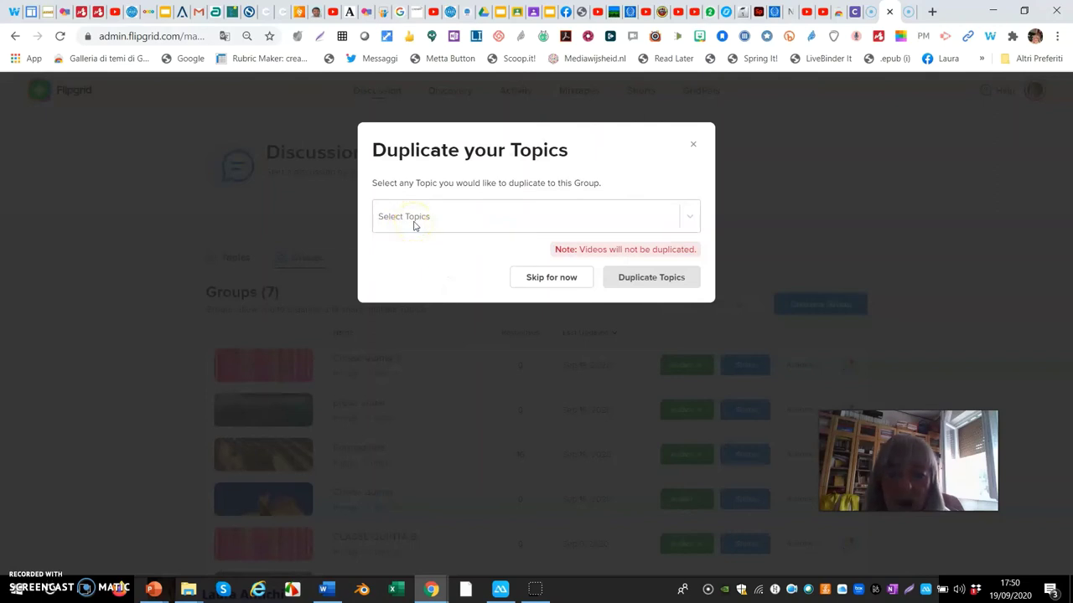
left_click(692, 218)
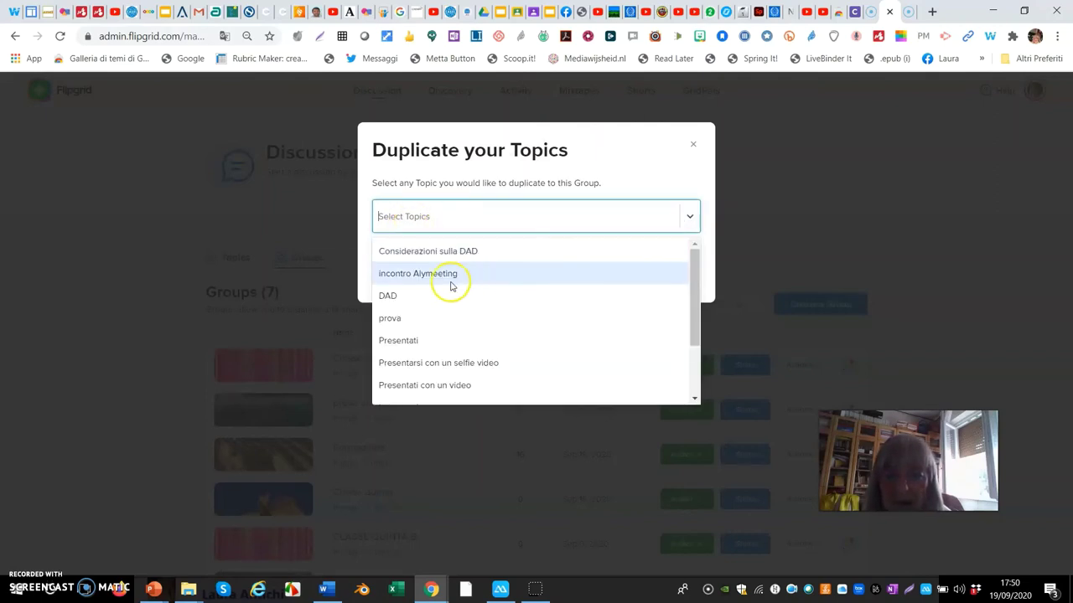
left_click(451, 250)
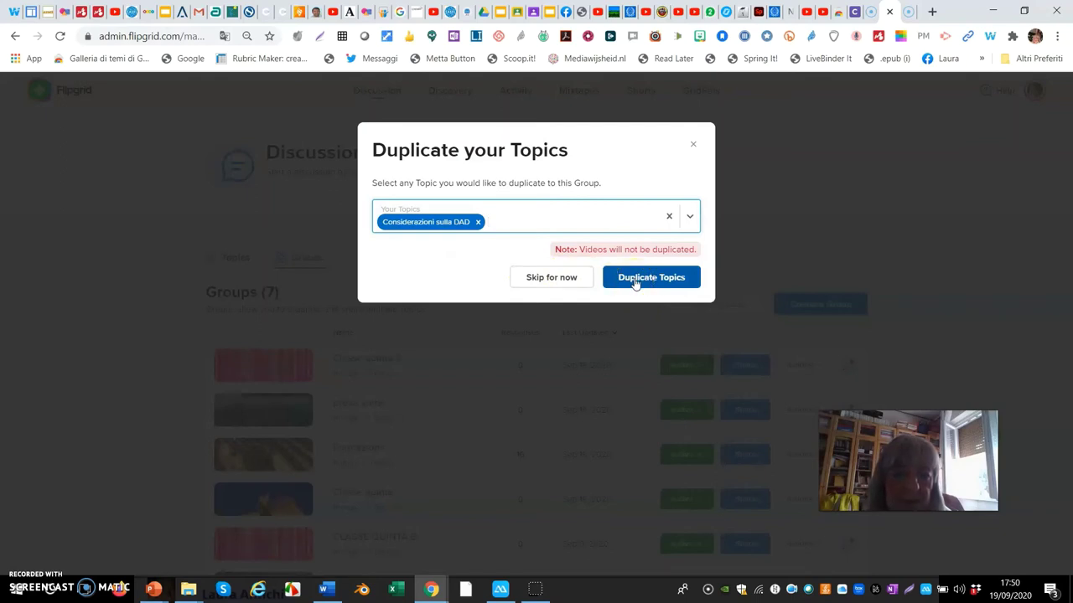
left_click(634, 283)
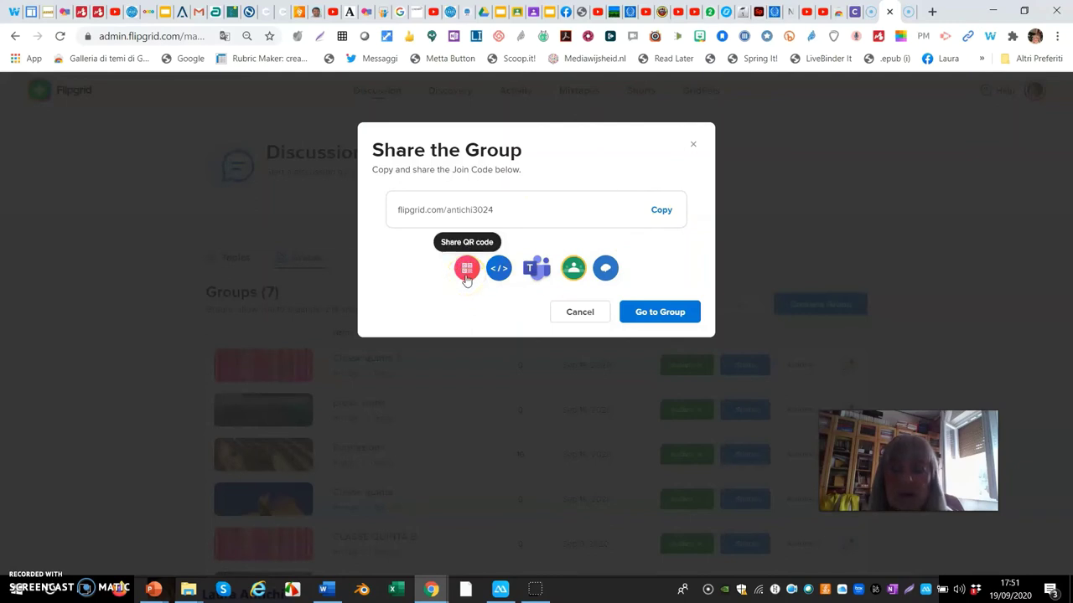
- Skip the sharing options and go to the Classe quinta S group page
left_click(497, 275)
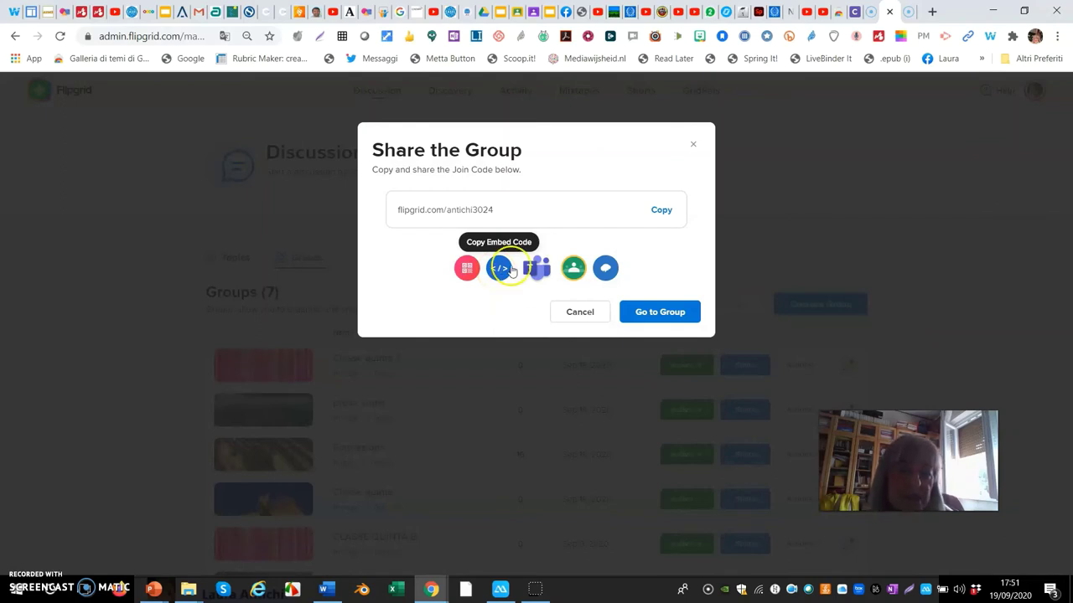
left_click(531, 278)
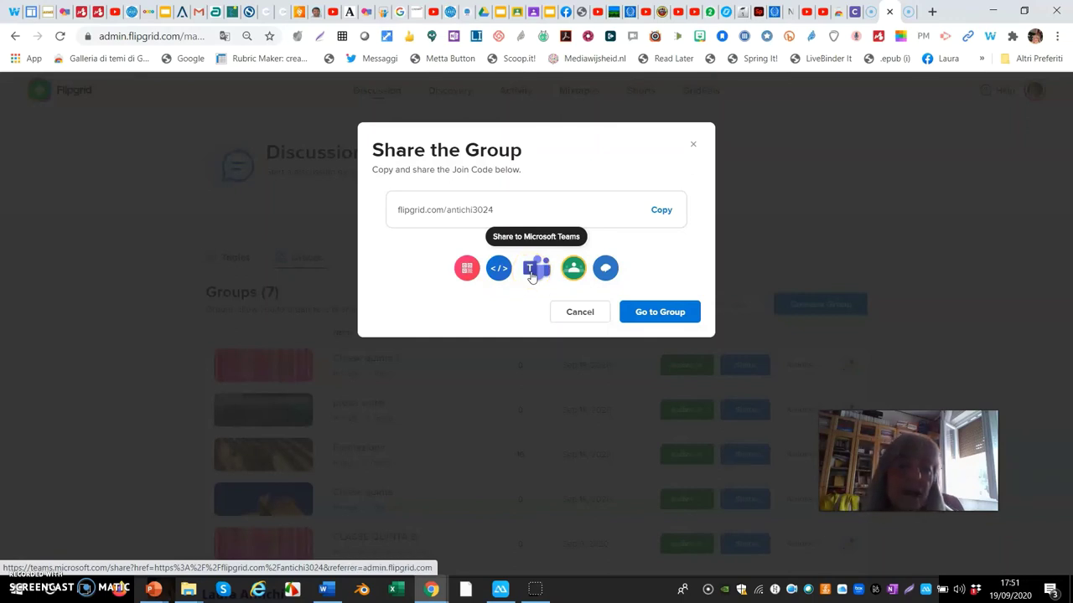
left_click(574, 277)
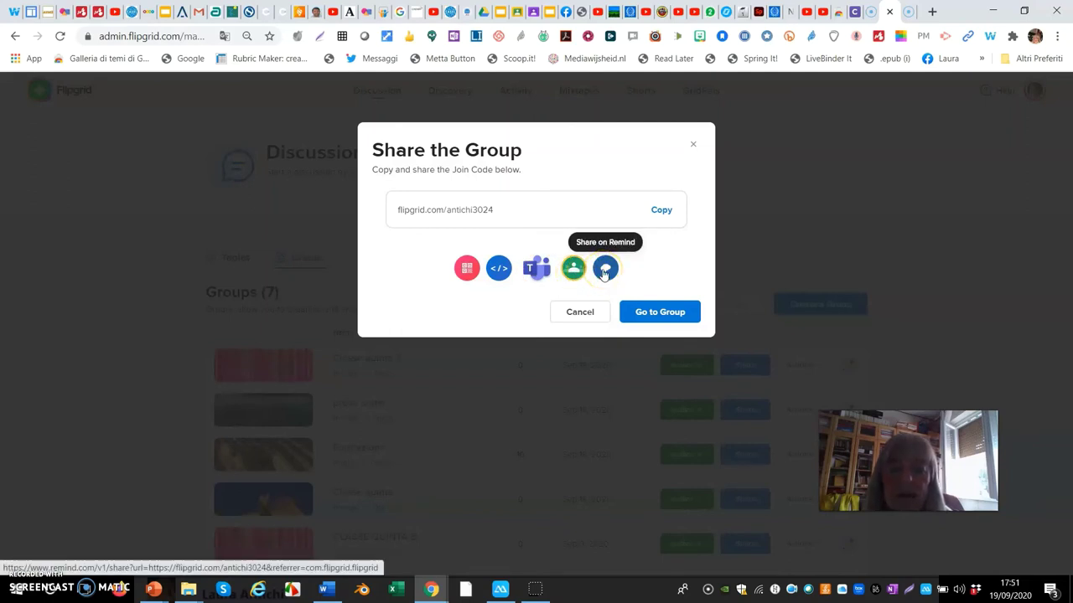
left_click(658, 317)
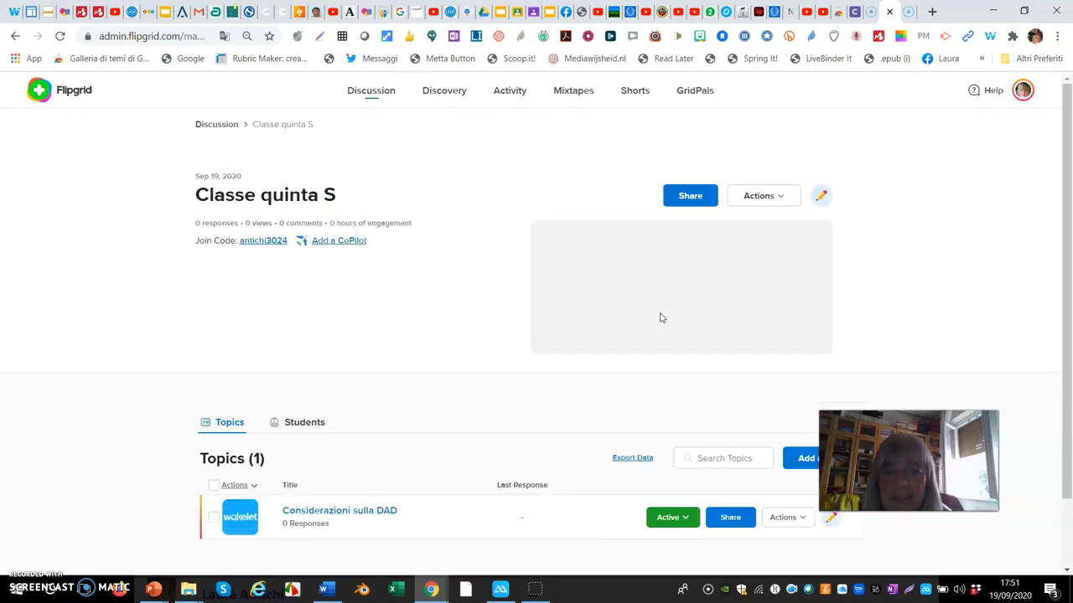
left_click(635, 313)
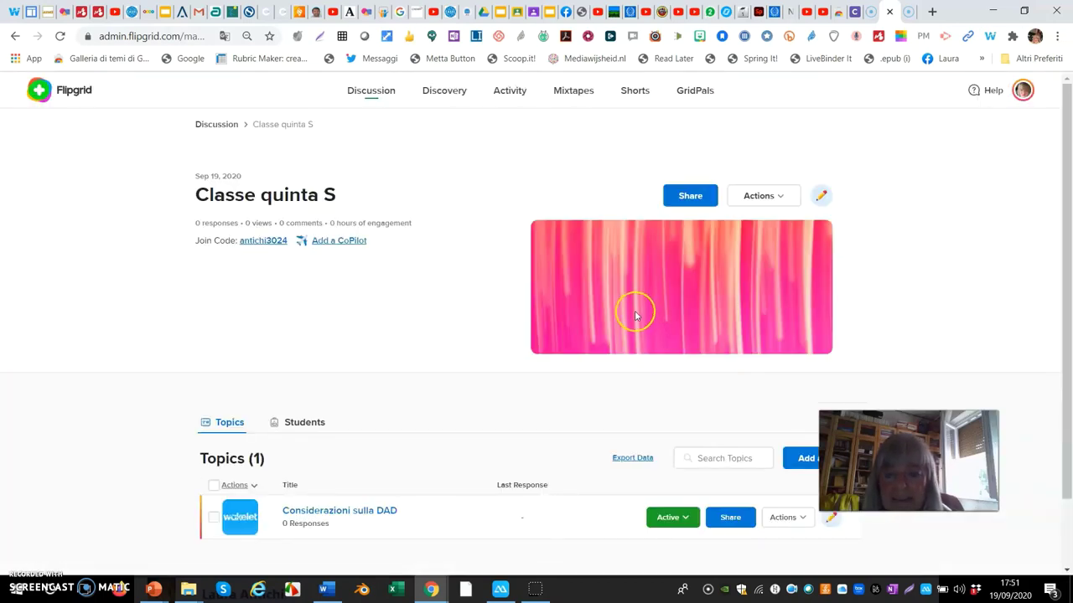
scroll(635, 316, "down", 1)
scroll(635, 316, "up", 1)
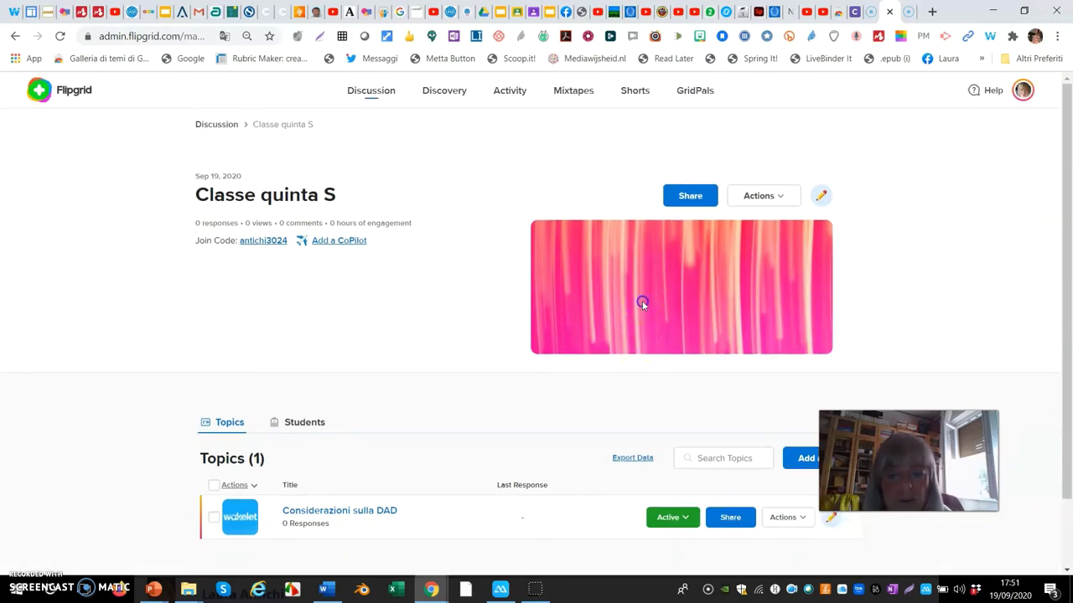
left_click(778, 201)
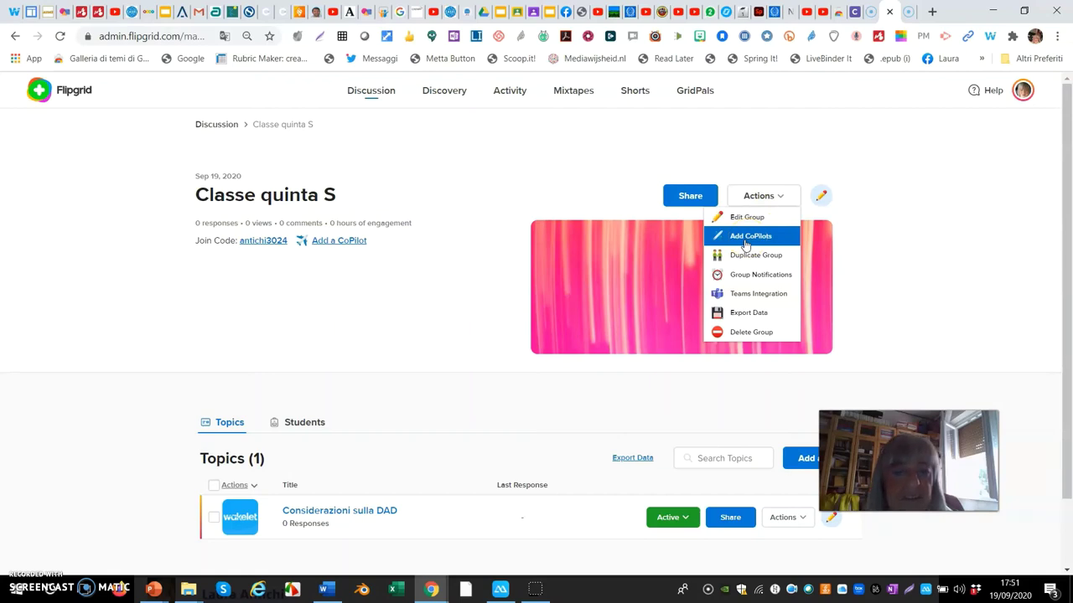
left_click(732, 261)
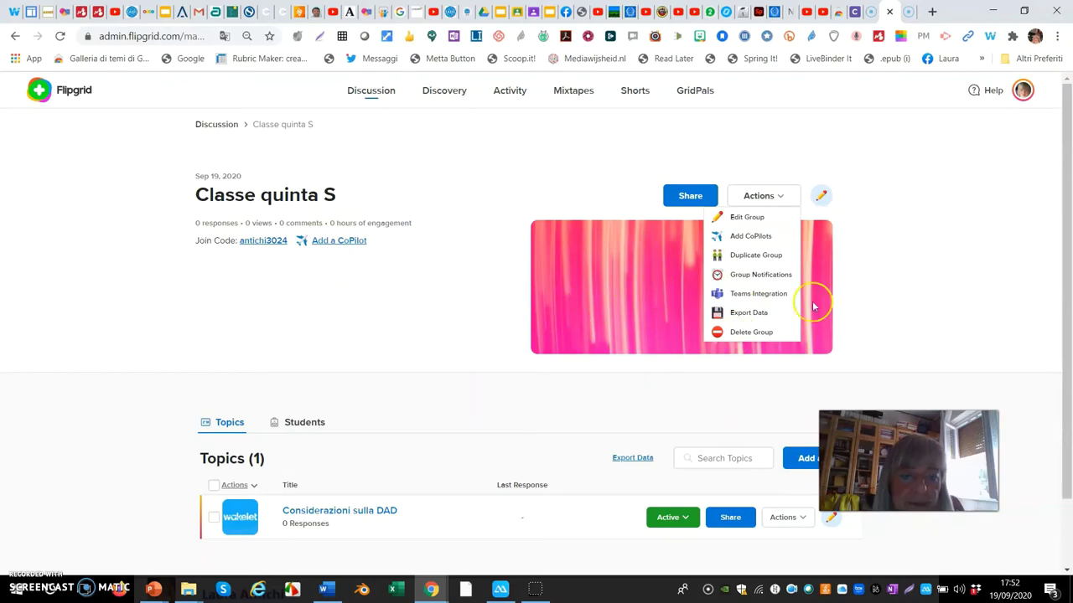
left_click(901, 304)
scroll(536, 311, "down", 2)
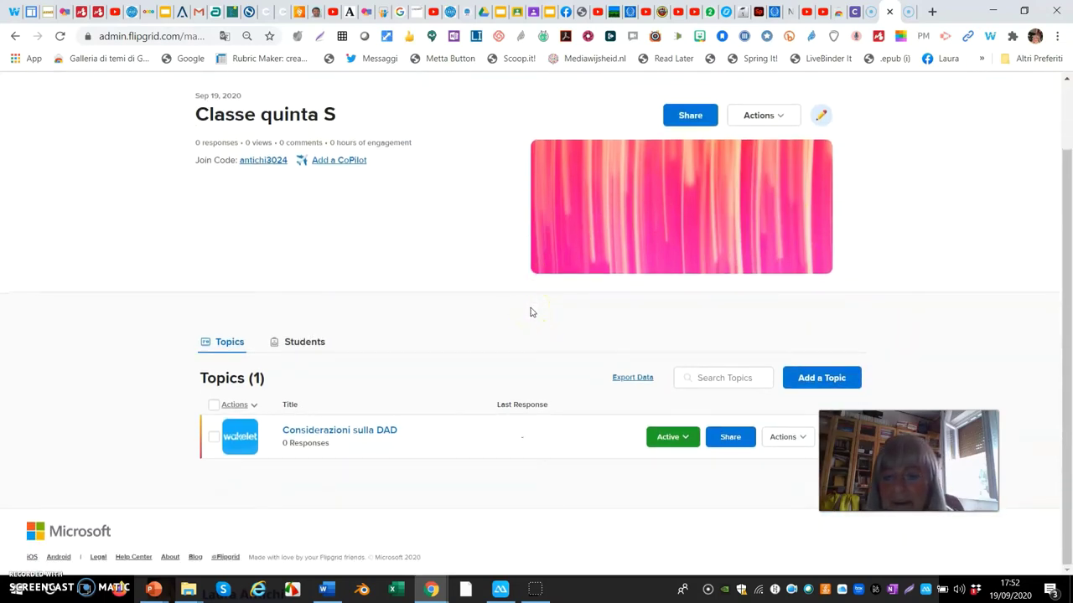
scroll(530, 311, "up", 2)
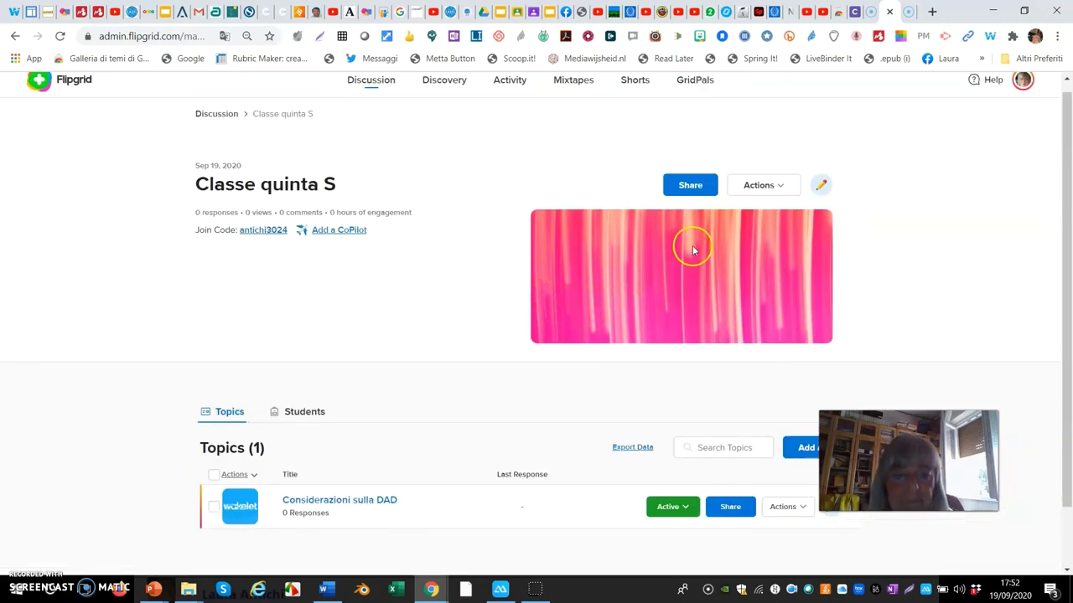
- Open Classe quinta S's Edit Group settings and scroll down to the Personalize cover images
left_click(820, 189)
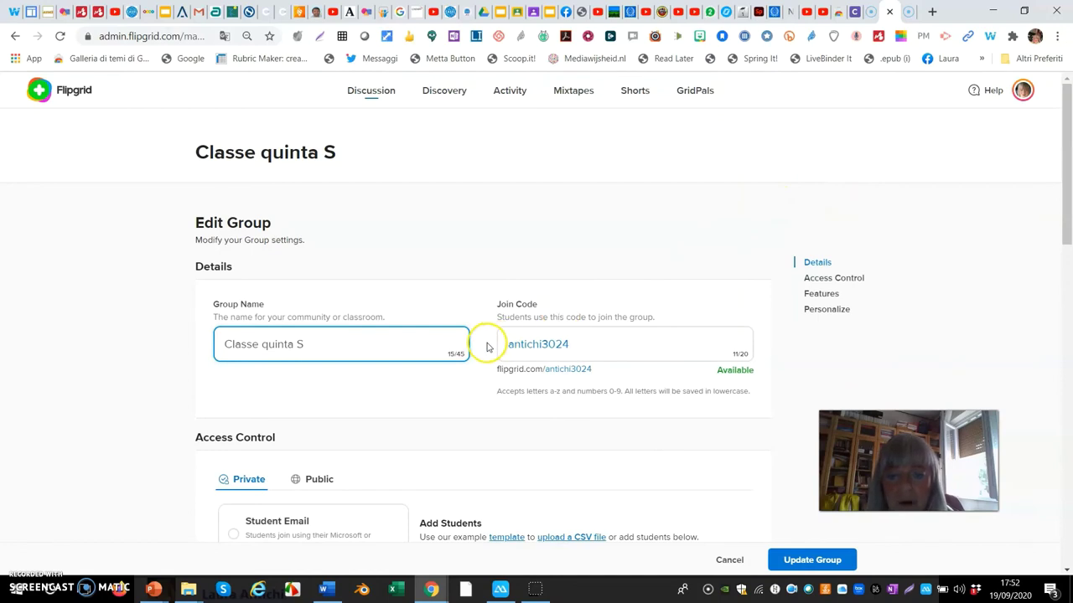
scroll(488, 344, "down", 1)
scroll(490, 344, "down", 2)
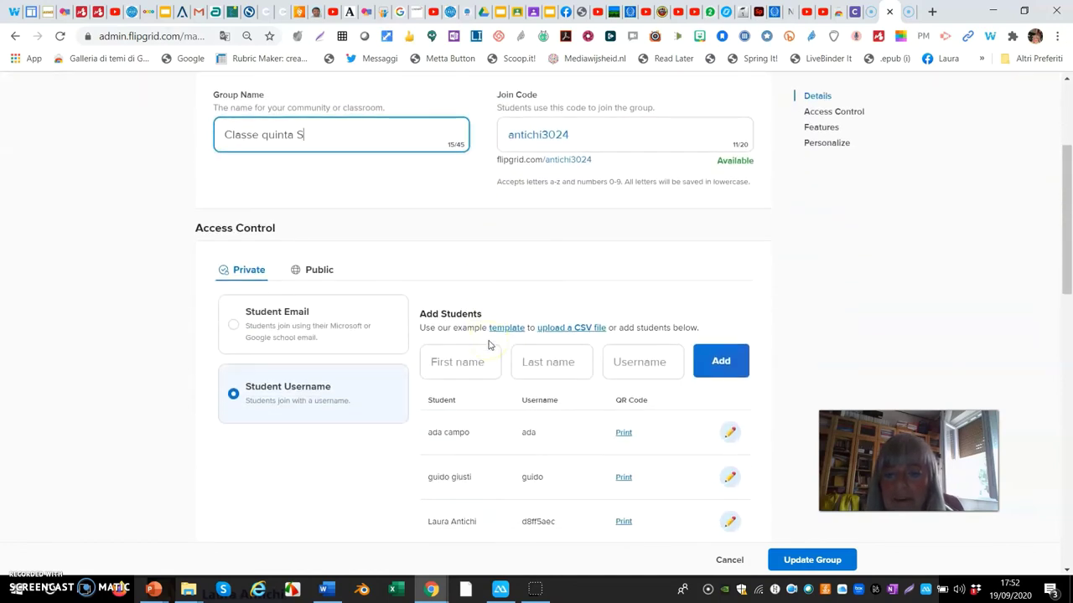
scroll(490, 345, "down", 1)
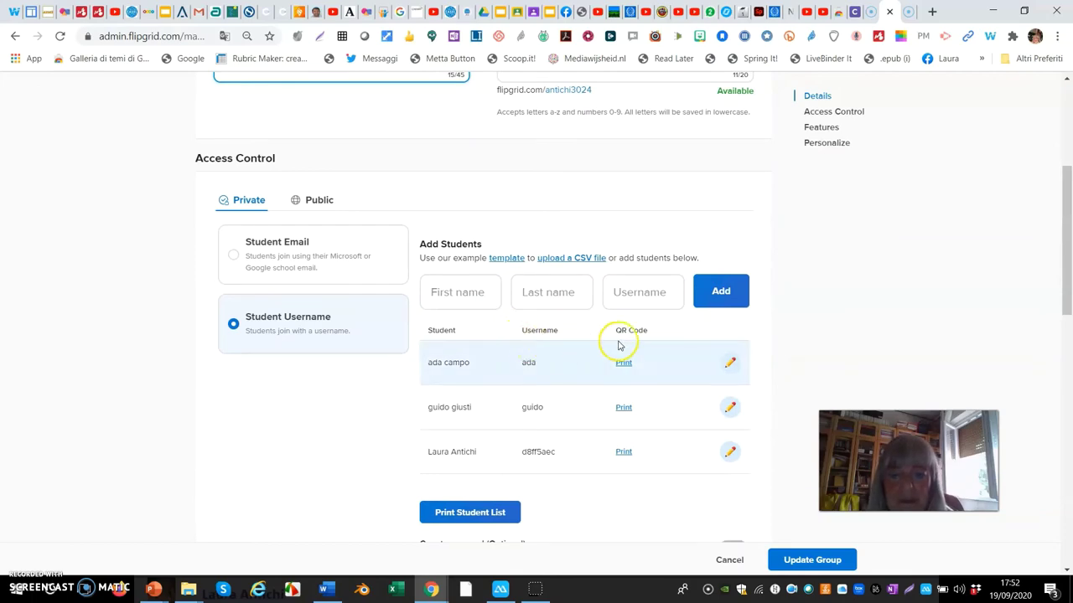
scroll(526, 383, "down", 1)
scroll(525, 383, "down", 5)
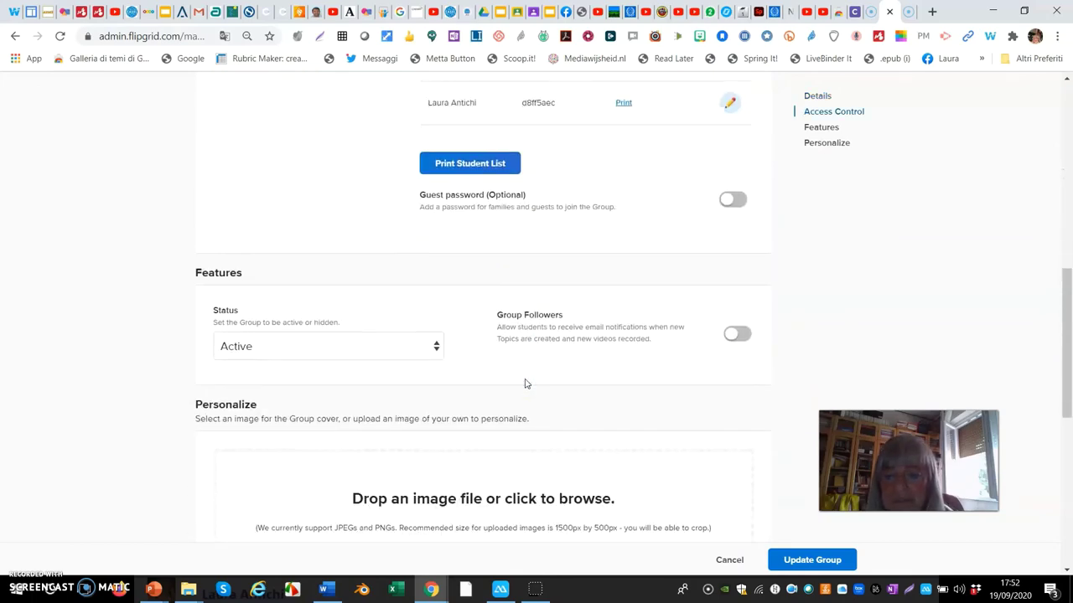
scroll(525, 383, "down", 4)
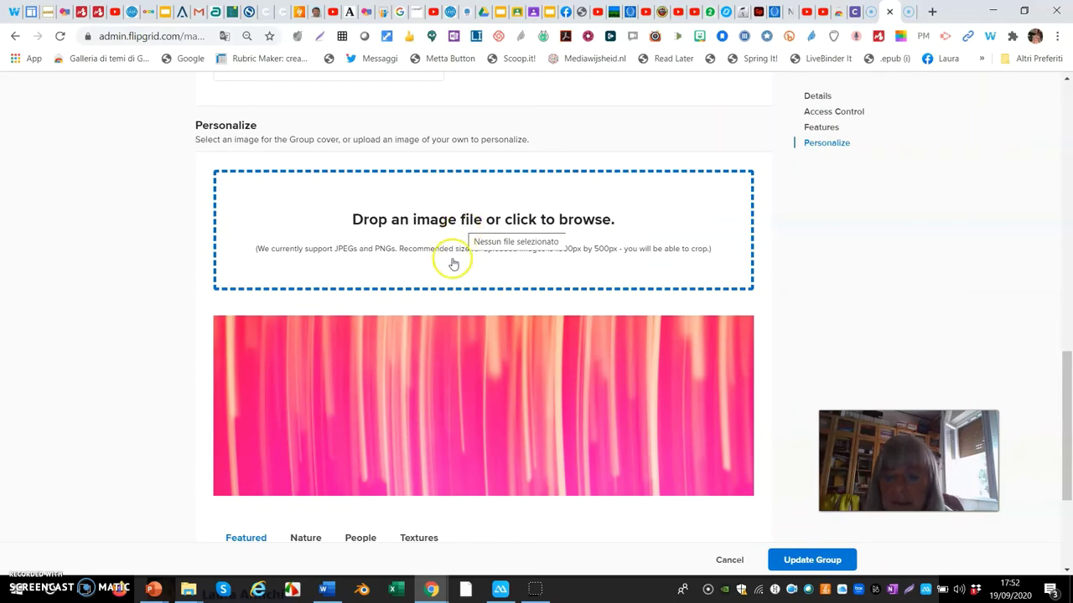
- Choose the scuba-diver reef photo from the People covers and click Update Group
scroll(450, 264, "down", 3)
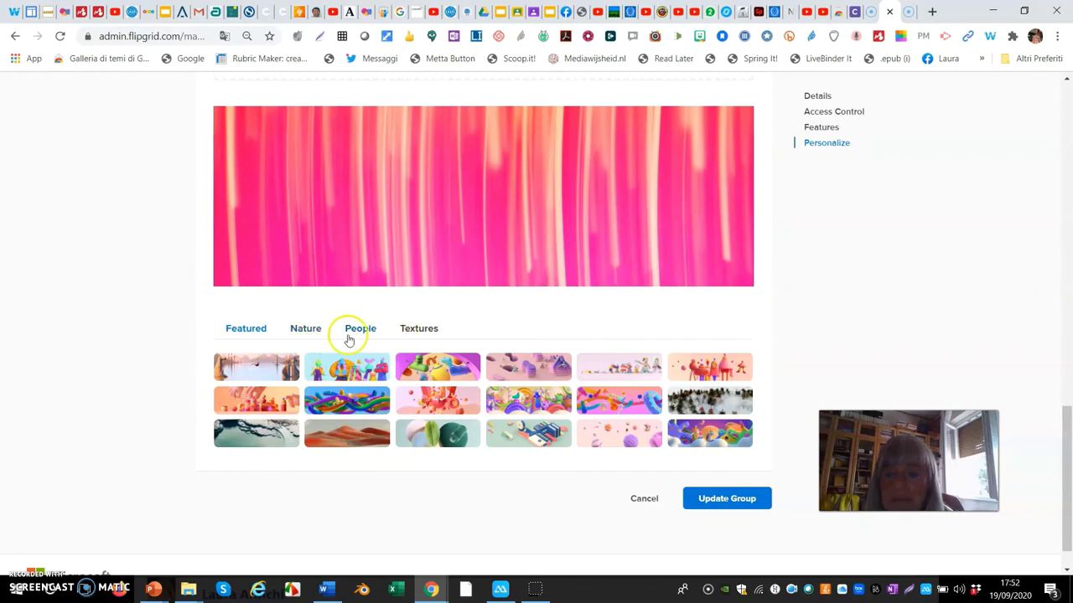
left_click(353, 331)
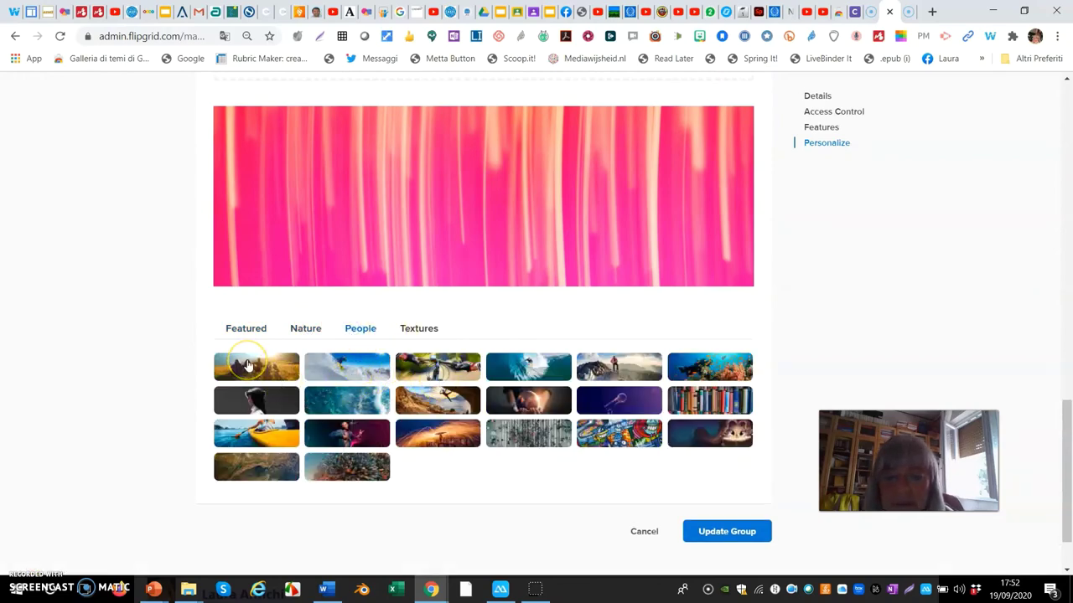
left_click(705, 376)
scroll(664, 348, "up", 3)
scroll(649, 348, "down", 4)
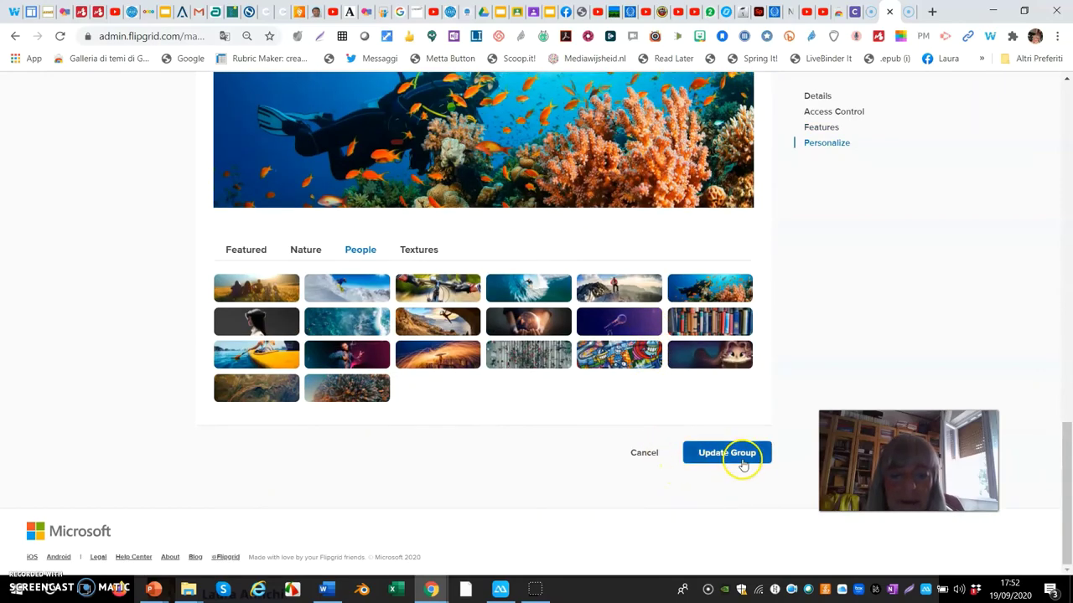
left_click(722, 454)
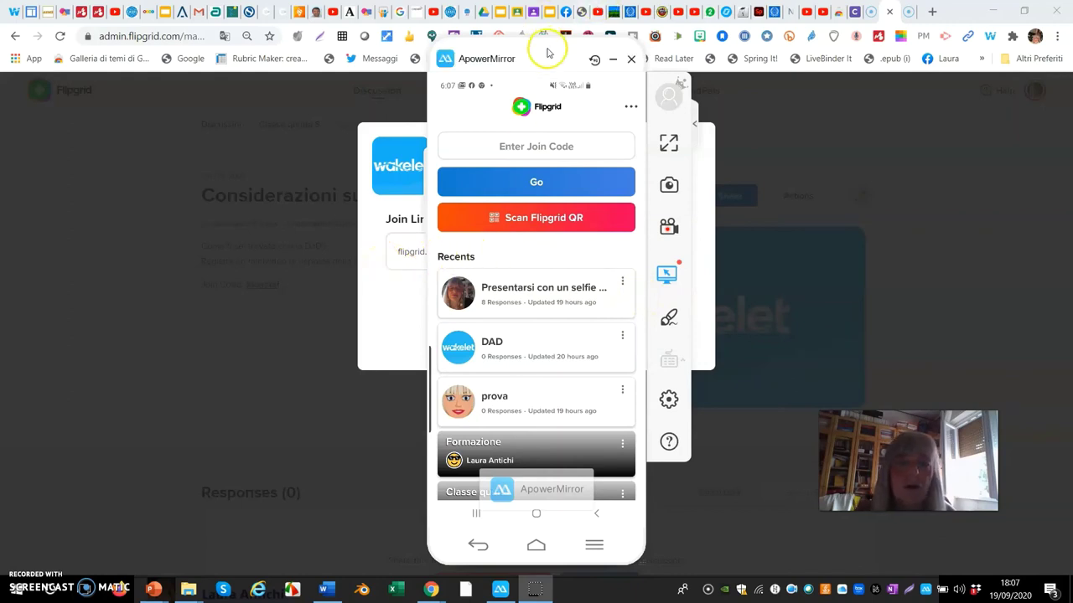
- On the mirrored phone, scan the topic's QR code and join 'Considerazioni sulla DAD' with the student's username
left_click_drag(556, 43, 832, 99)
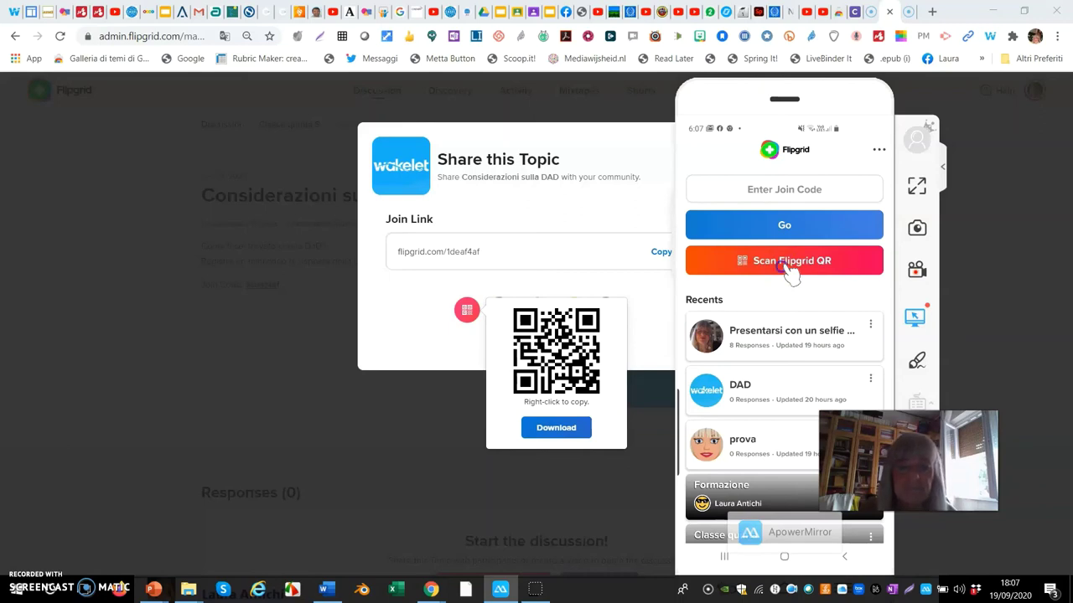
left_click(818, 266)
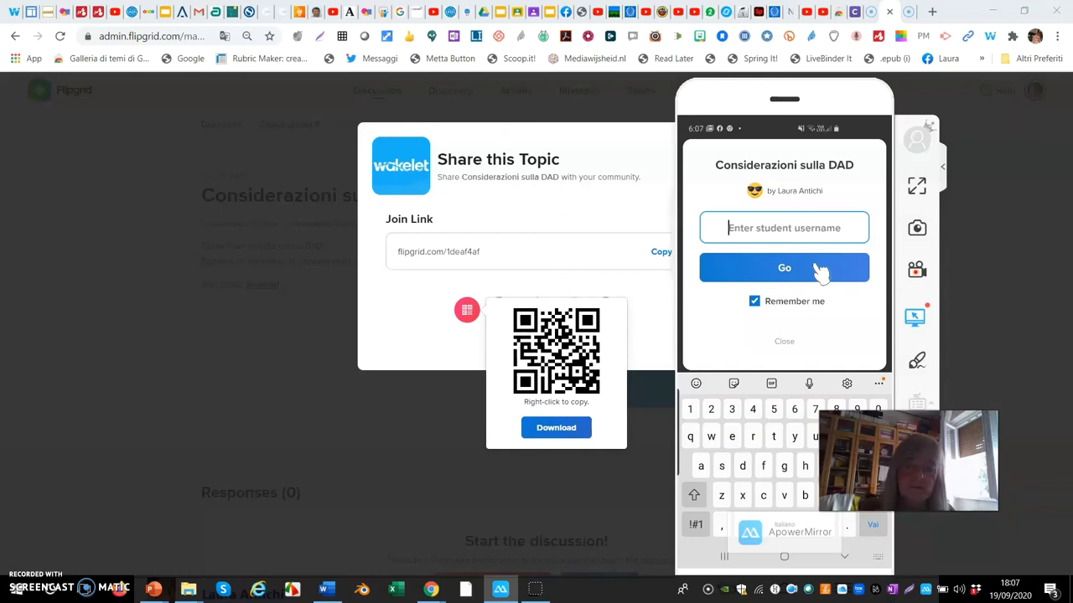
type("ada")
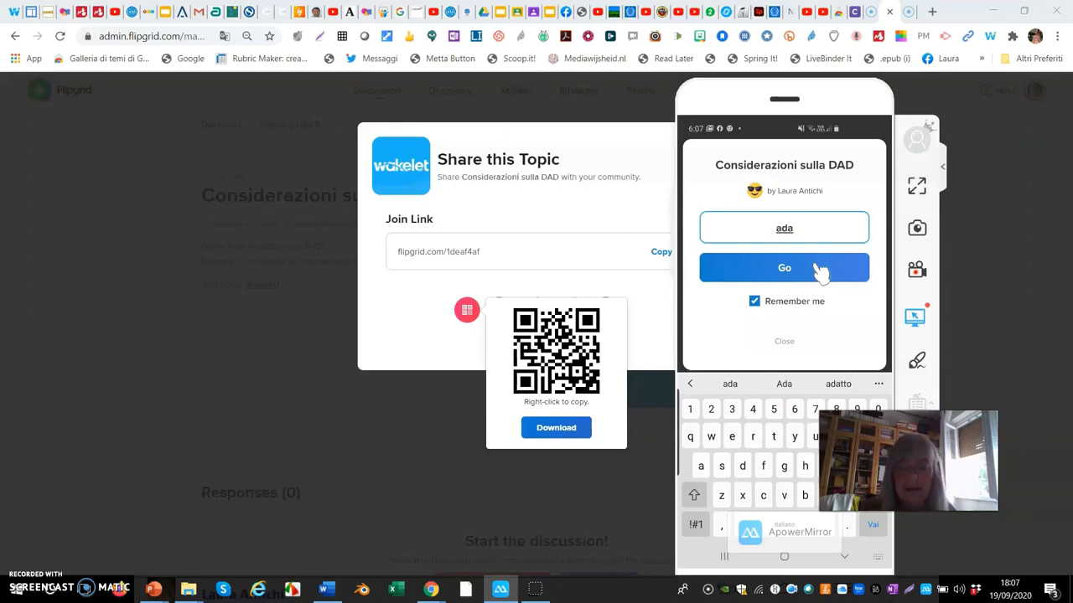
left_click(819, 270)
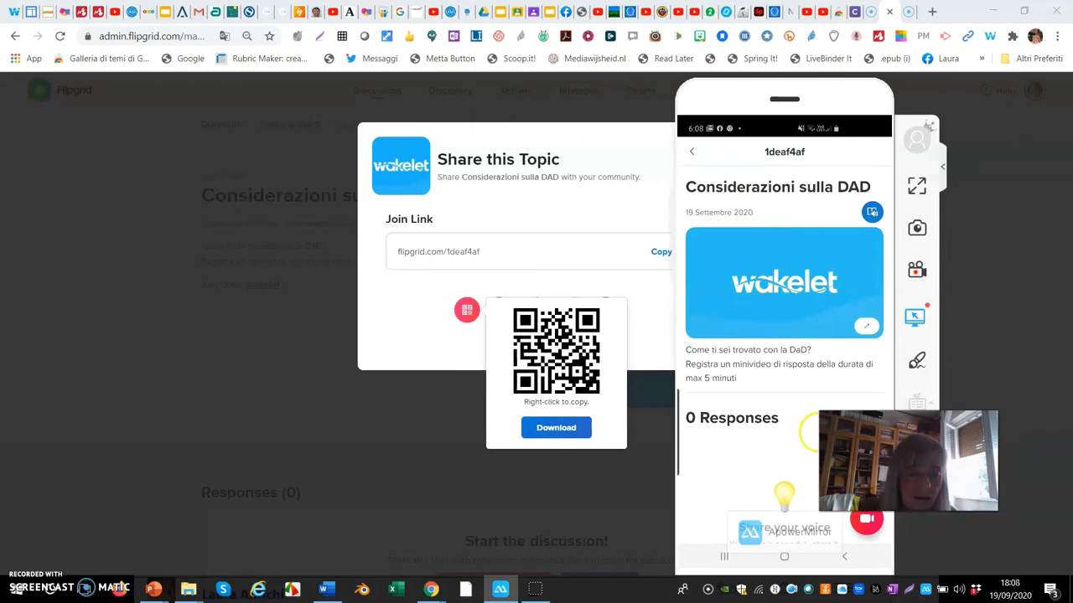
left_click(830, 287)
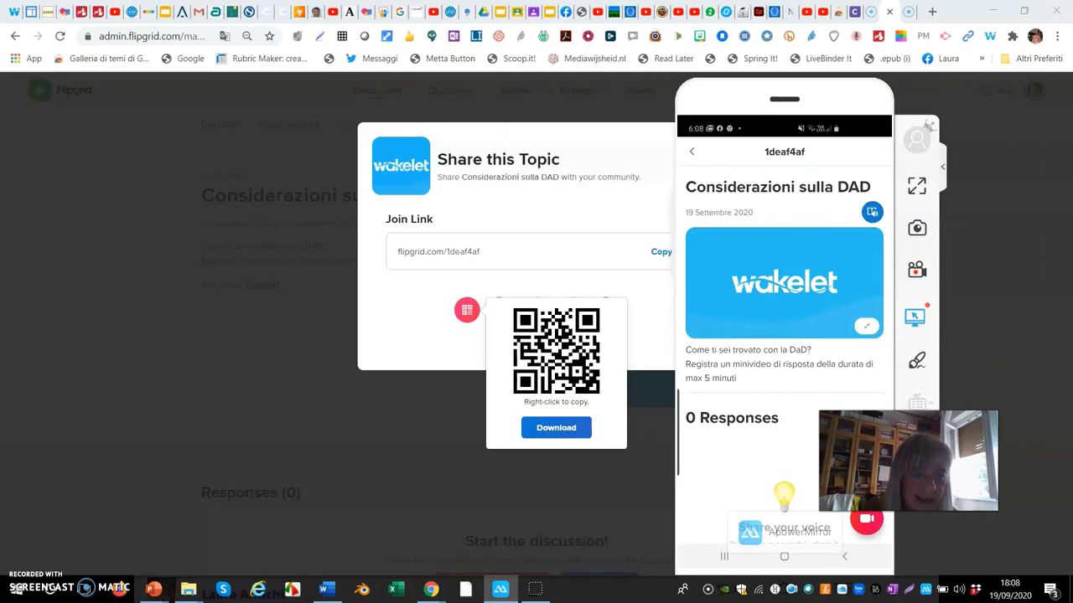